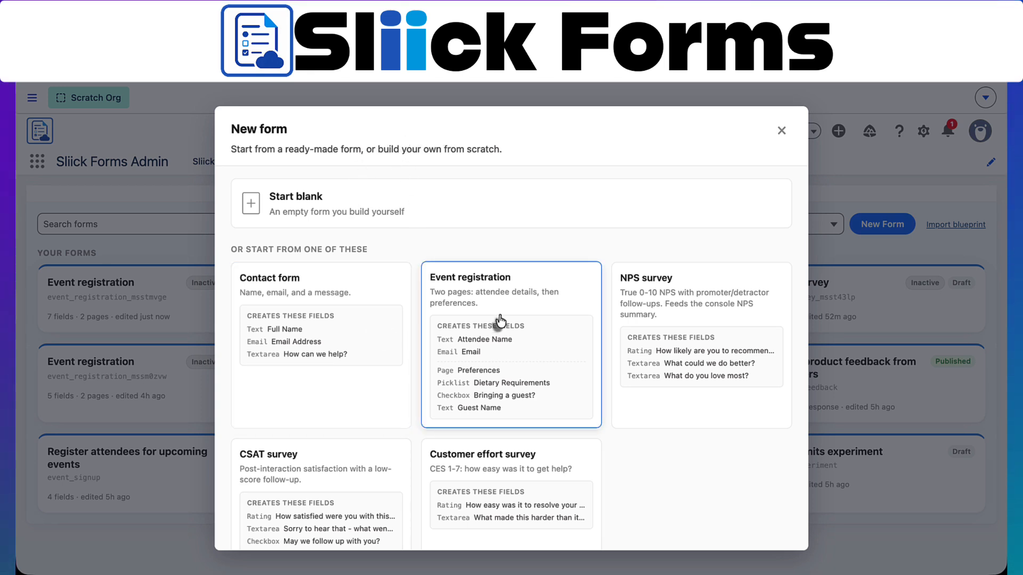
Scroll the New form template list to look over the CSAT survey template's fields
{"action": "scroll", "coordinate": [341, 483], "scroll_direction": "down", "scroll_amount": 1}
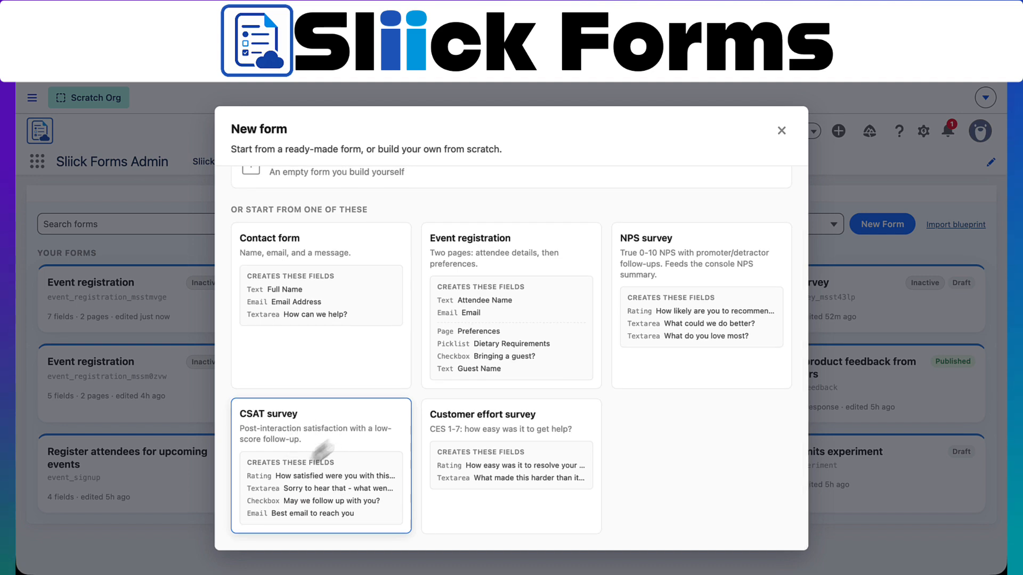
{"action": "scroll", "coordinate": [346, 210], "scroll_direction": "up", "scroll_amount": 1}
{"action": "scroll", "coordinate": [367, 256], "scroll_direction": "down", "scroll_amount": 1}
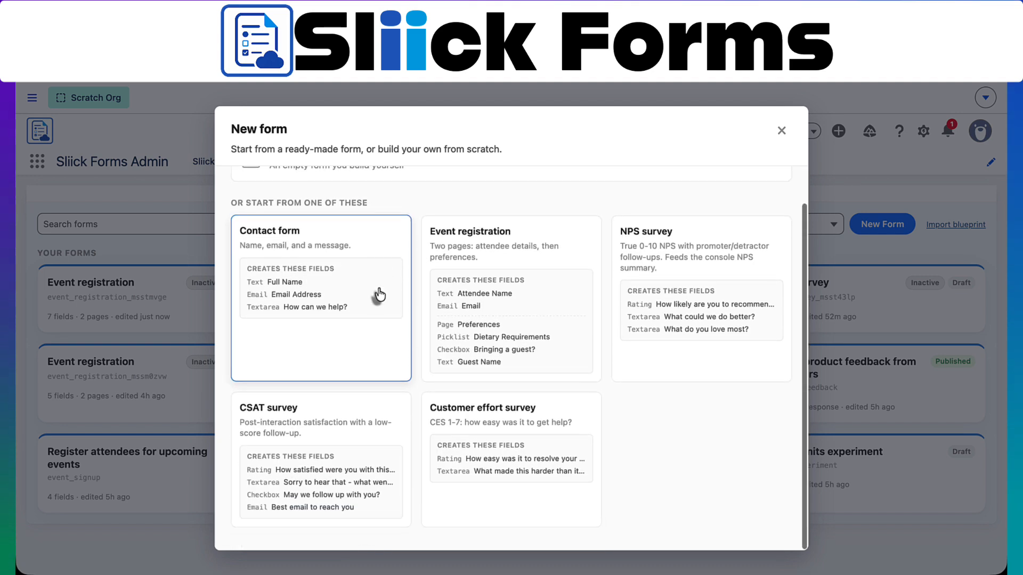
Create a new draft form from the CSAT survey template
{"action": "left_click", "coordinate": [339, 434]}
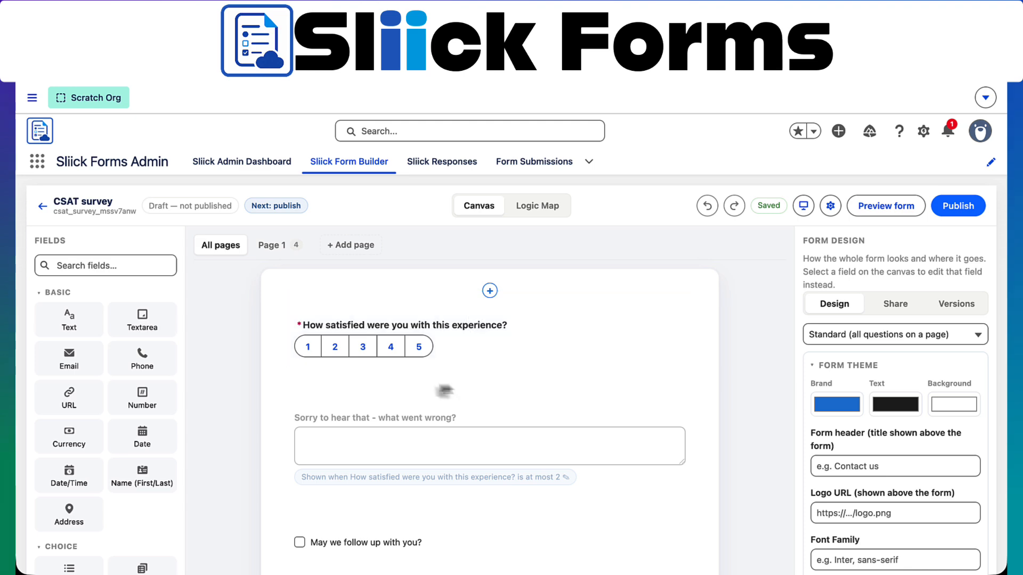
{"action": "scroll", "coordinate": [325, 449], "scroll_direction": "down", "scroll_amount": 7}
{"action": "scroll", "coordinate": [325, 449], "scroll_direction": "up", "scroll_amount": 7}
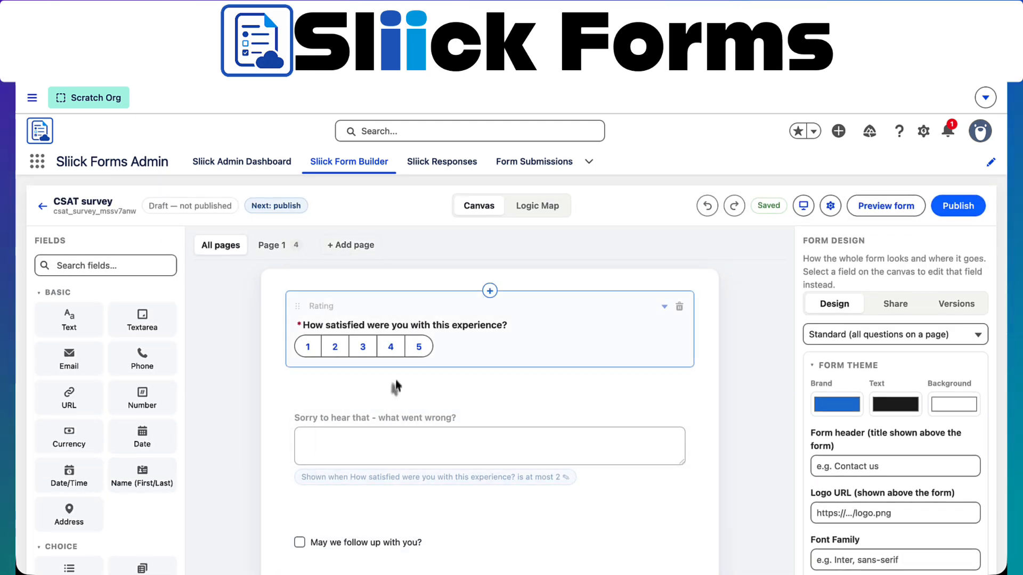
{"action": "scroll", "coordinate": [395, 385], "scroll_direction": "down", "scroll_amount": 1}
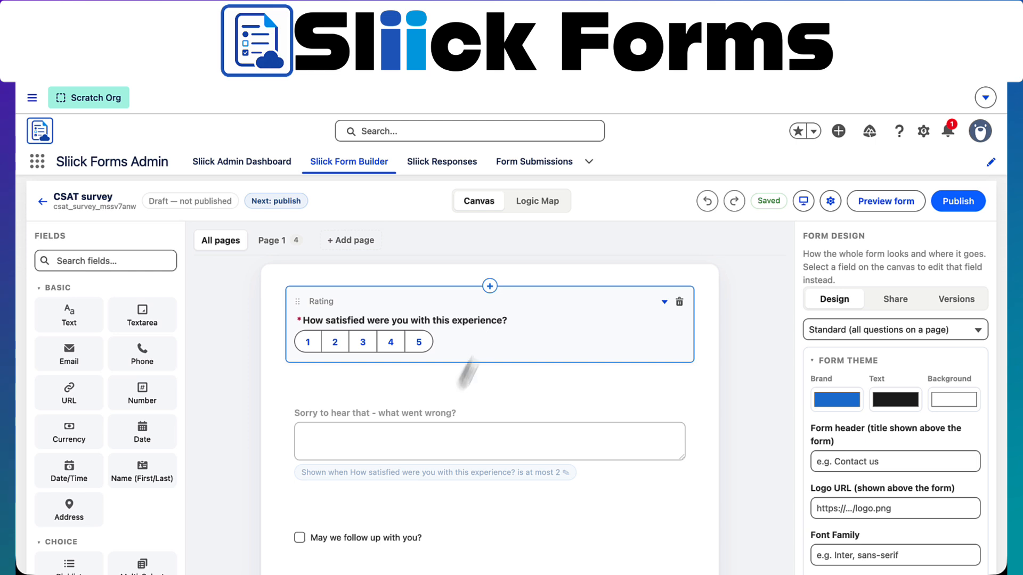
Inspect the settings of the what-went-wrong textarea, follow-up permission checkbox and conditional email field
{"action": "left_click", "coordinate": [438, 391]}
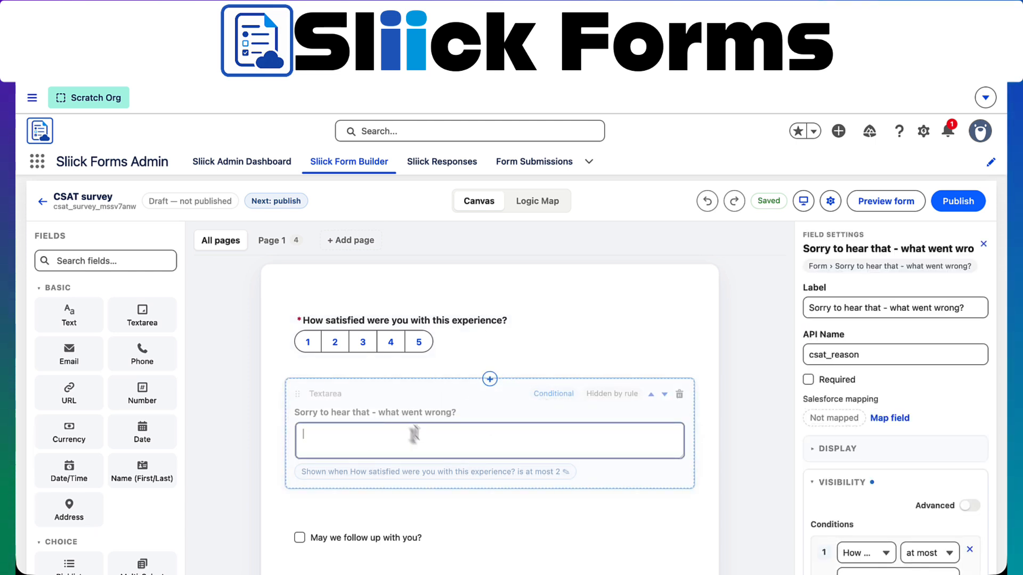
{"action": "scroll", "coordinate": [392, 452], "scroll_direction": "down", "scroll_amount": 2}
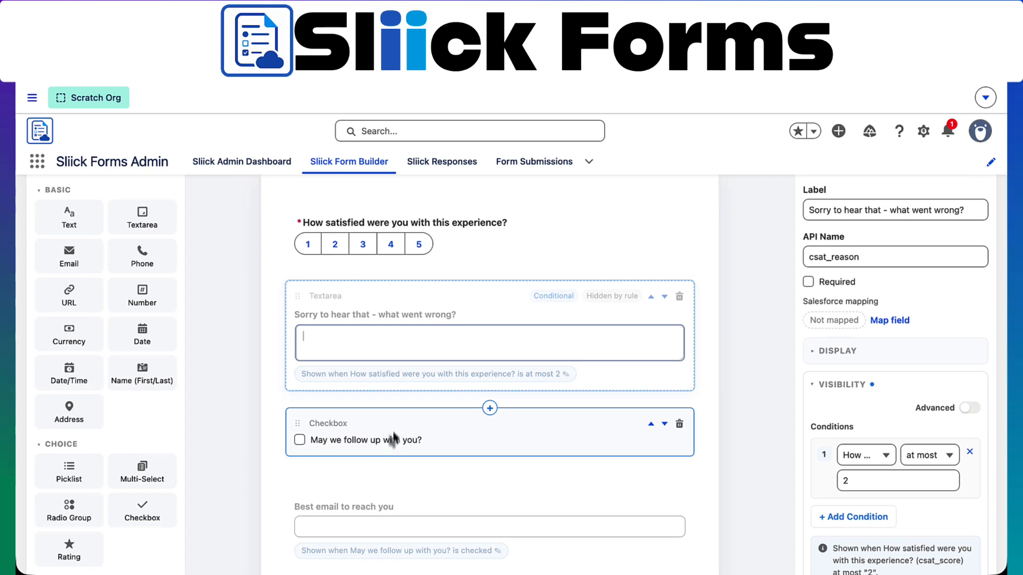
{"action": "left_click", "coordinate": [387, 426]}
{"action": "scroll", "coordinate": [389, 474], "scroll_direction": "down", "scroll_amount": 1}
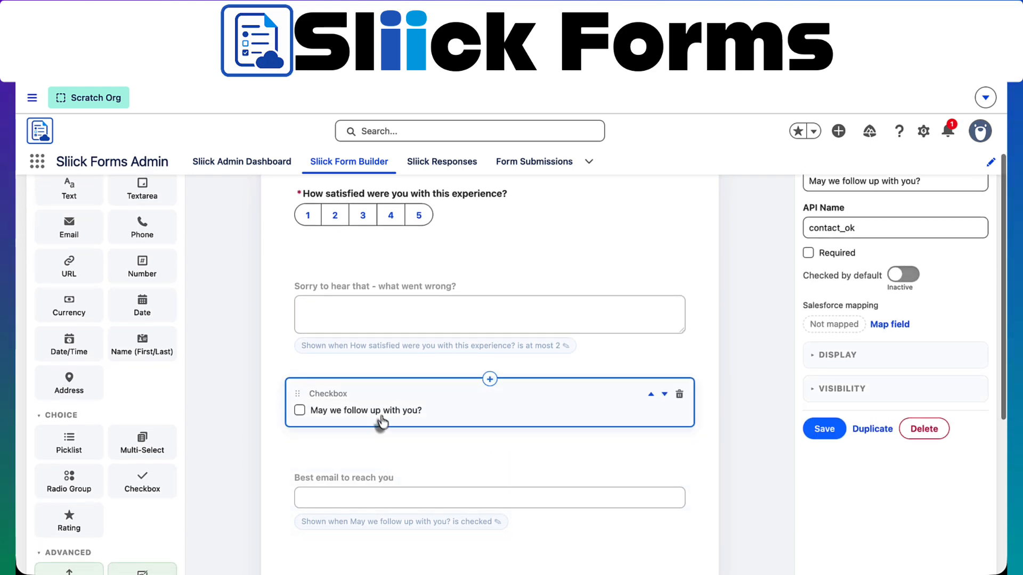
{"action": "left_click", "coordinate": [372, 474]}
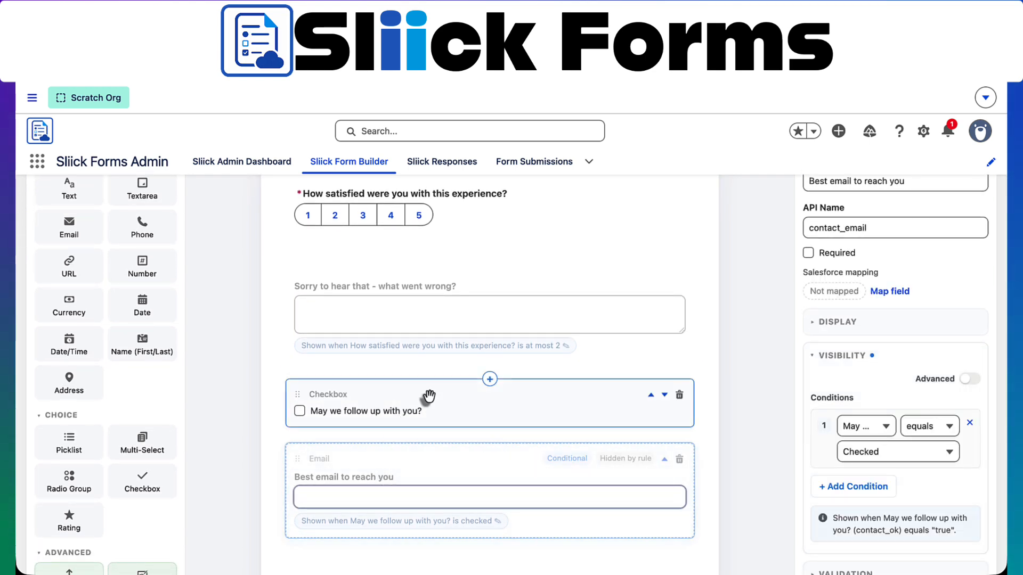
{"action": "scroll", "coordinate": [427, 394], "scroll_direction": "up", "scroll_amount": 3}
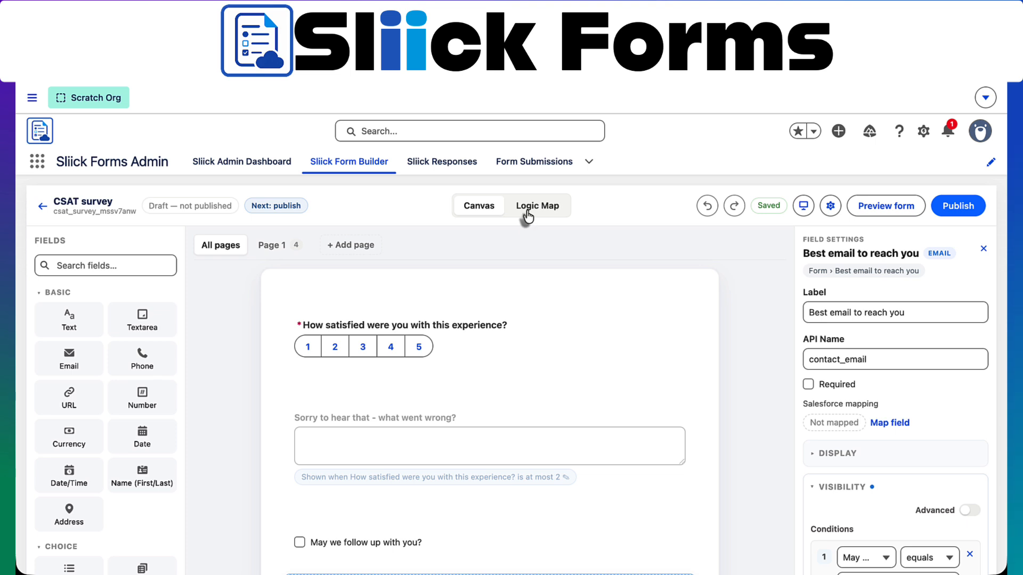
Review the two show-when rules in Logic Map as a list and field map, then return to Canvas
{"action": "left_click", "coordinate": [528, 216]}
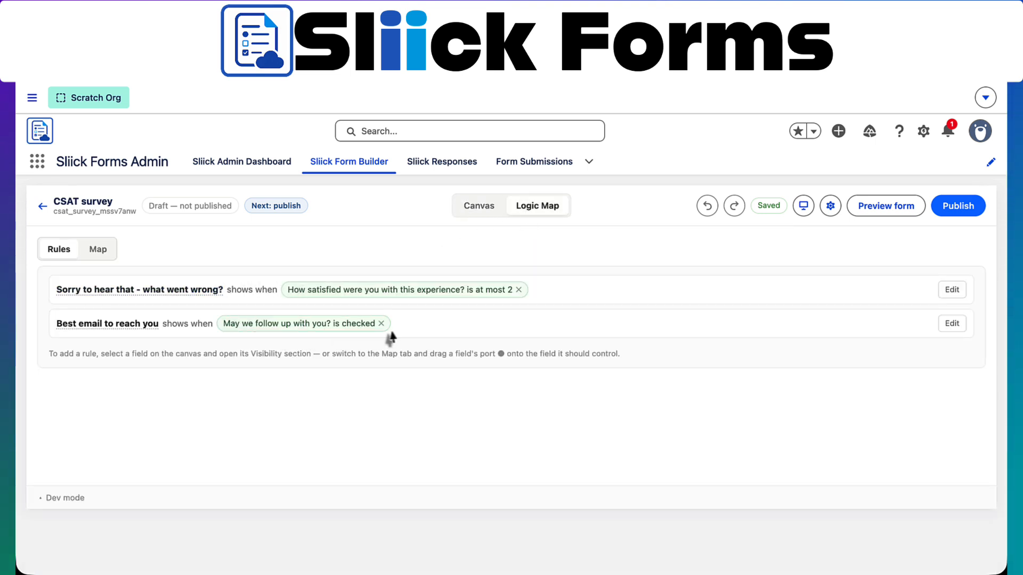
{"action": "left_click", "coordinate": [99, 250]}
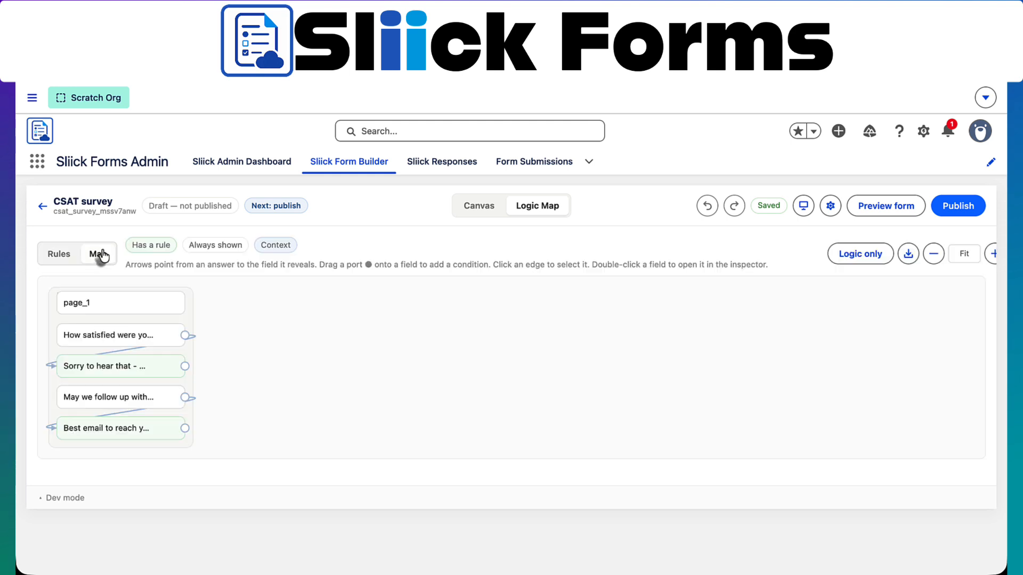
{"action": "mouse_move", "coordinate": [170, 335]}
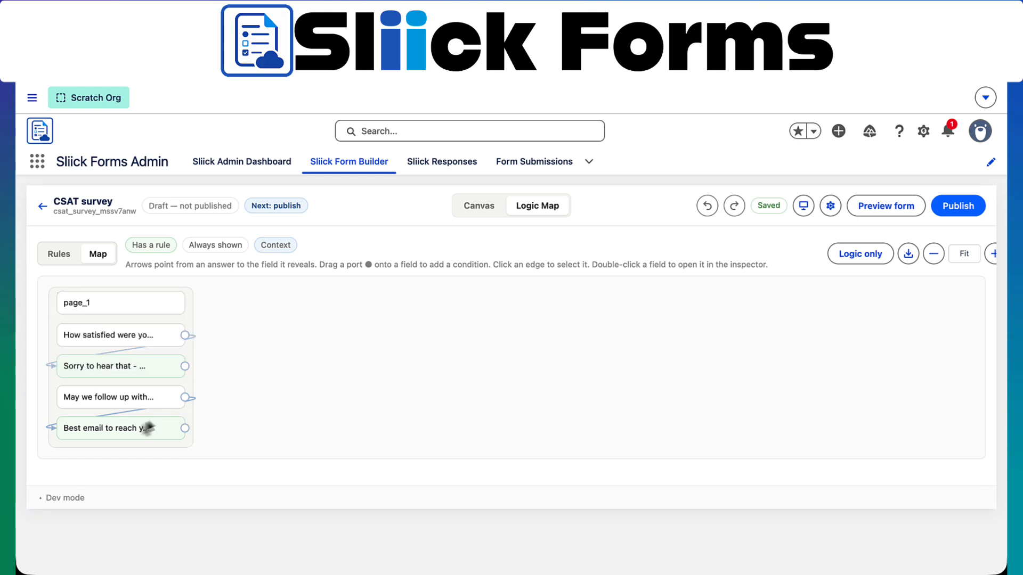
{"action": "left_click", "coordinate": [481, 210]}
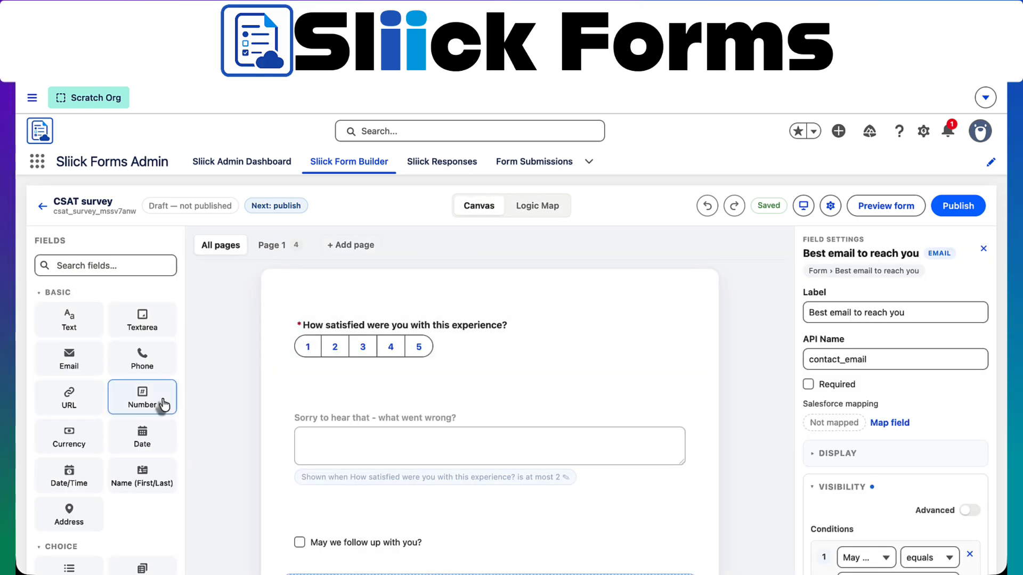
{"action": "scroll", "coordinate": [141, 384], "scroll_direction": "down", "scroll_amount": 3}
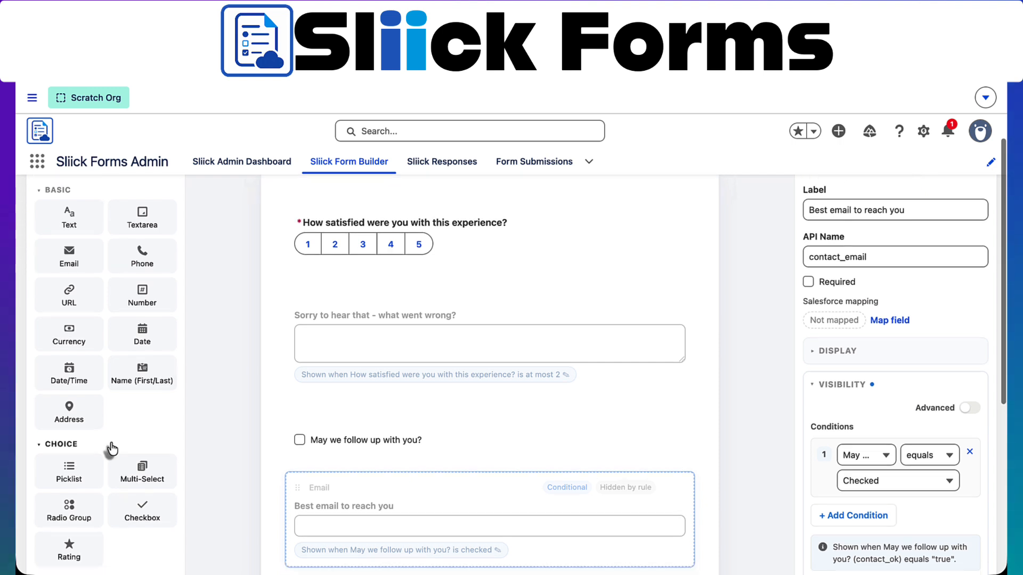
{"action": "scroll", "coordinate": [110, 450], "scroll_direction": "down", "scroll_amount": 1}
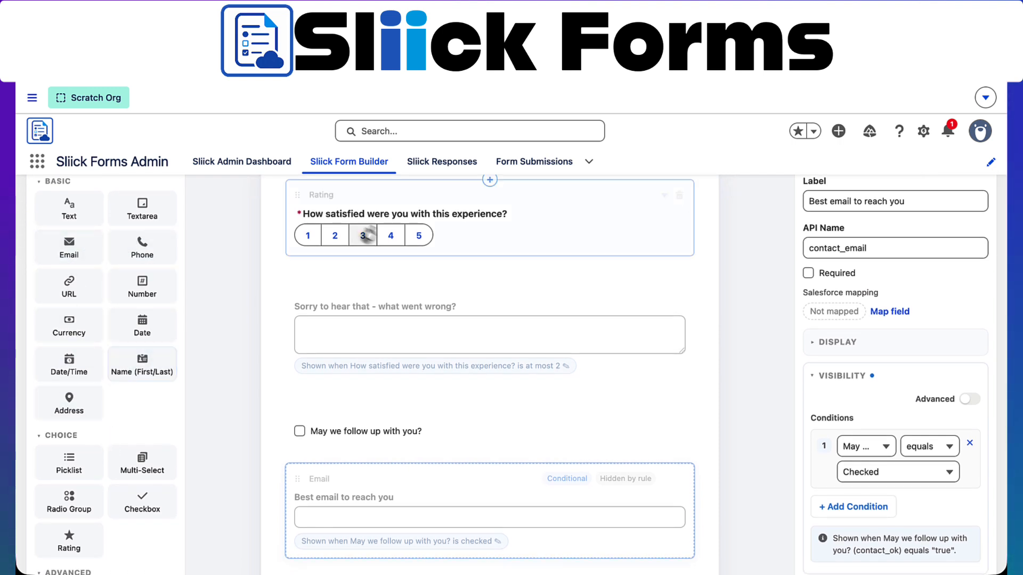
{"action": "scroll", "coordinate": [125, 405], "scroll_direction": "down", "scroll_amount": 8}
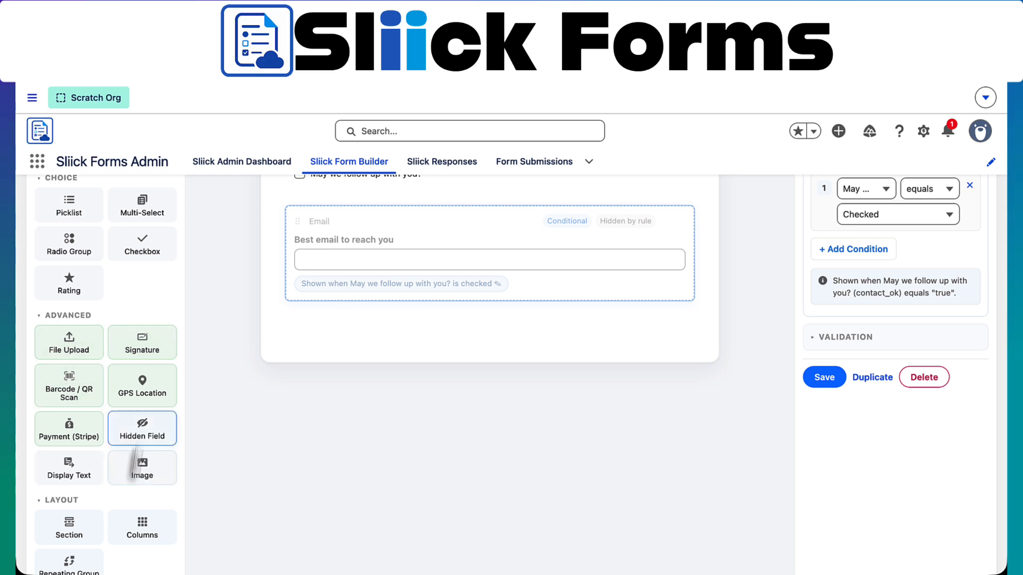
{"action": "scroll", "coordinate": [141, 468], "scroll_direction": "down", "scroll_amount": 2}
{"action": "scroll", "coordinate": [298, 469], "scroll_direction": "up", "scroll_amount": 10}
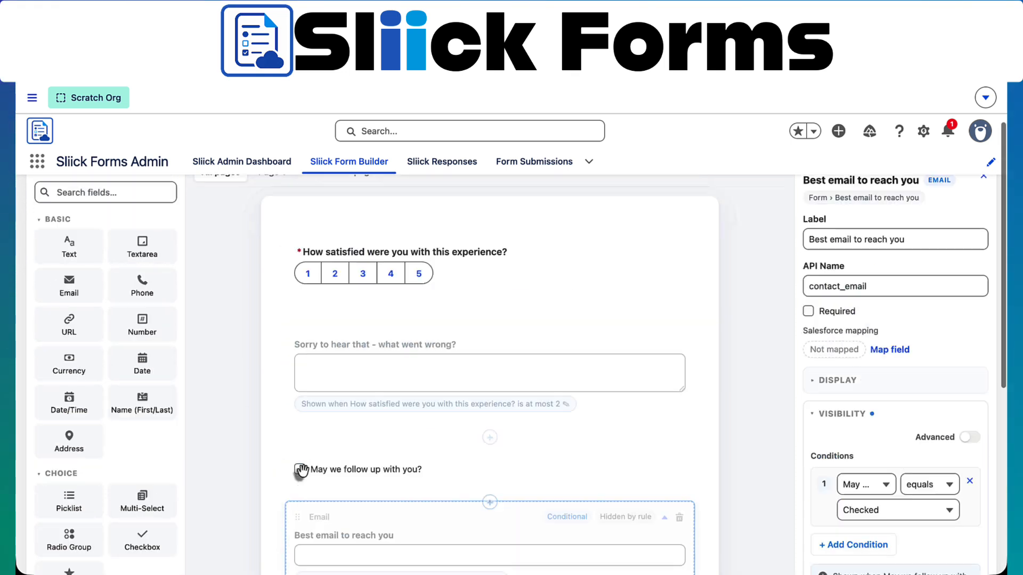
{"action": "scroll", "coordinate": [750, 376], "scroll_direction": "down", "scroll_amount": 1}
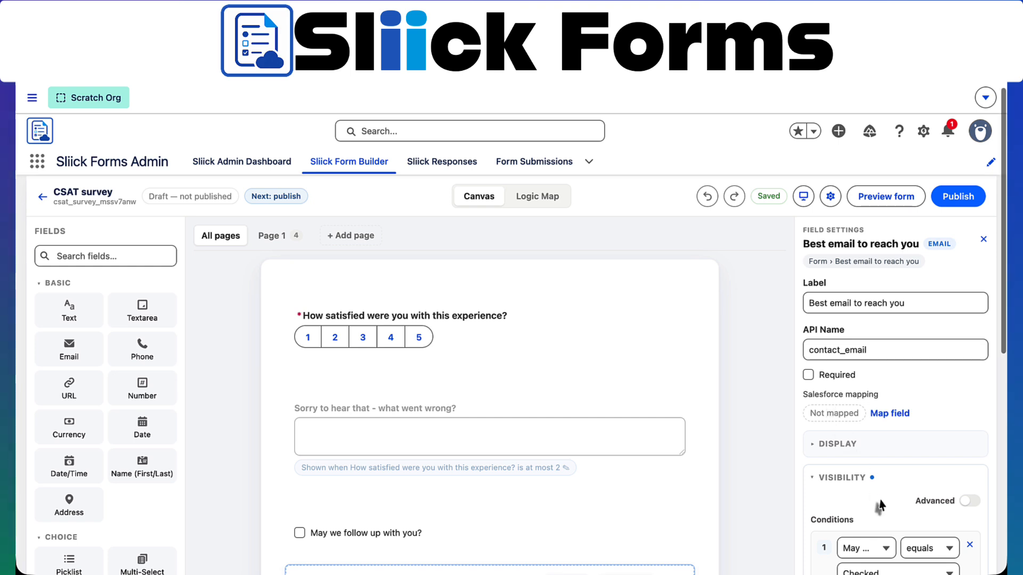
{"action": "scroll", "coordinate": [857, 319], "scroll_direction": "up", "scroll_amount": 1}
Open a test preview of the survey and set the satisfaction score to 2
{"action": "left_click", "coordinate": [892, 208]}
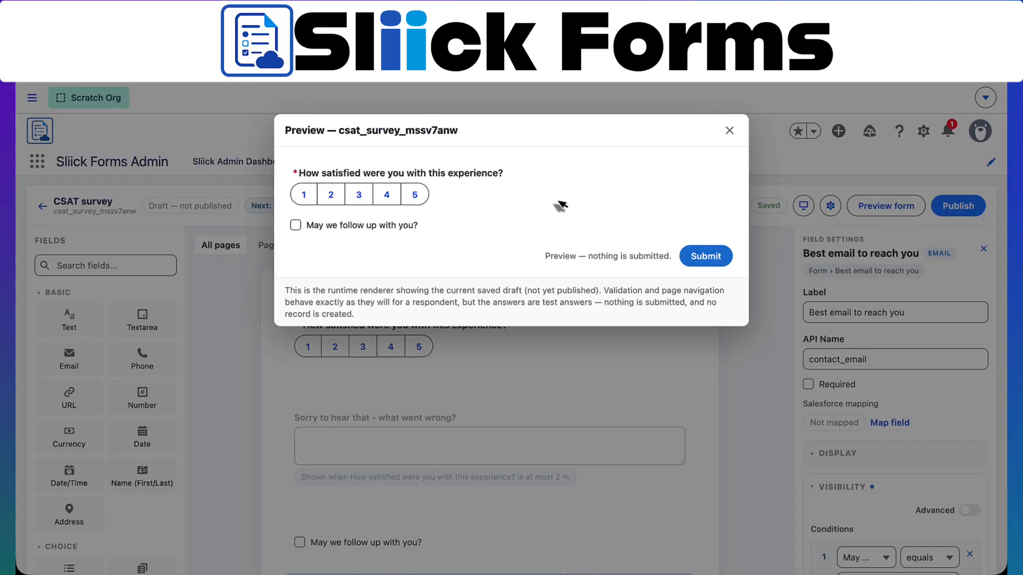
{"action": "left_click", "coordinate": [414, 195]}
{"action": "left_click", "coordinate": [358, 195]}
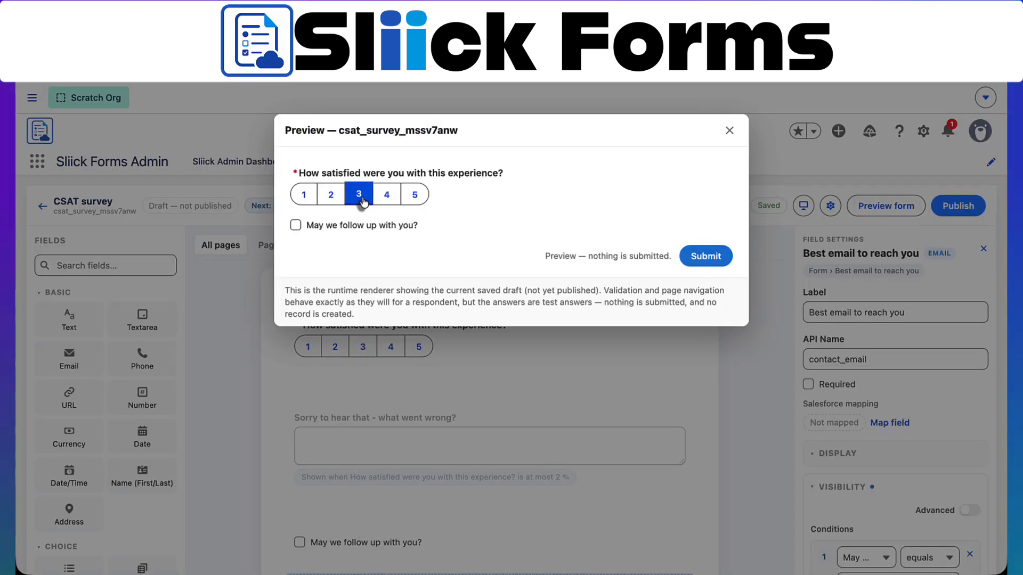
{"action": "left_click", "coordinate": [330, 195]}
Note the food was bad, opt into follow-up with a test email, and submit the preview response
{"action": "left_click", "coordinate": [330, 248]}
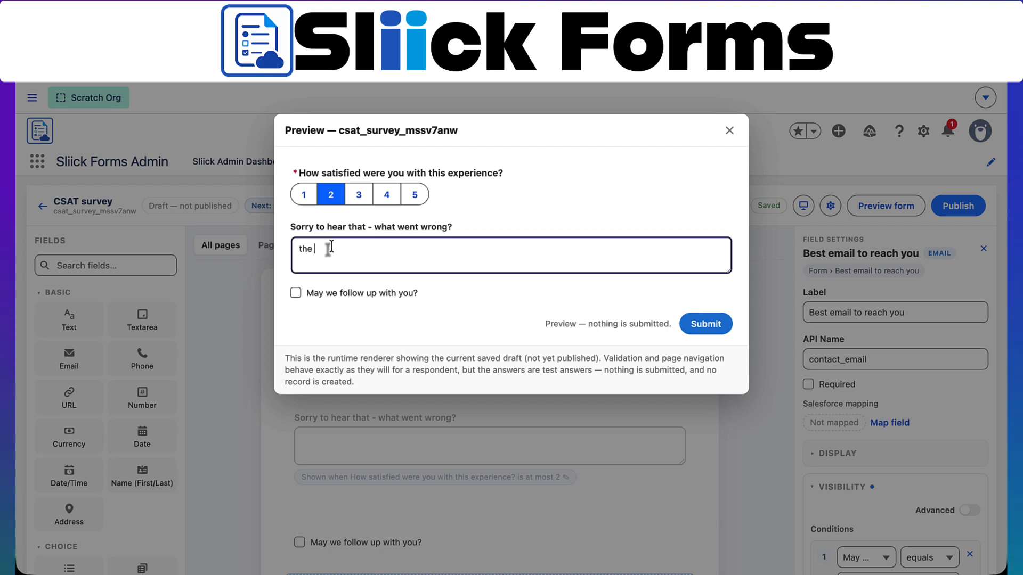
{"action": "left_click", "coordinate": [366, 294]}
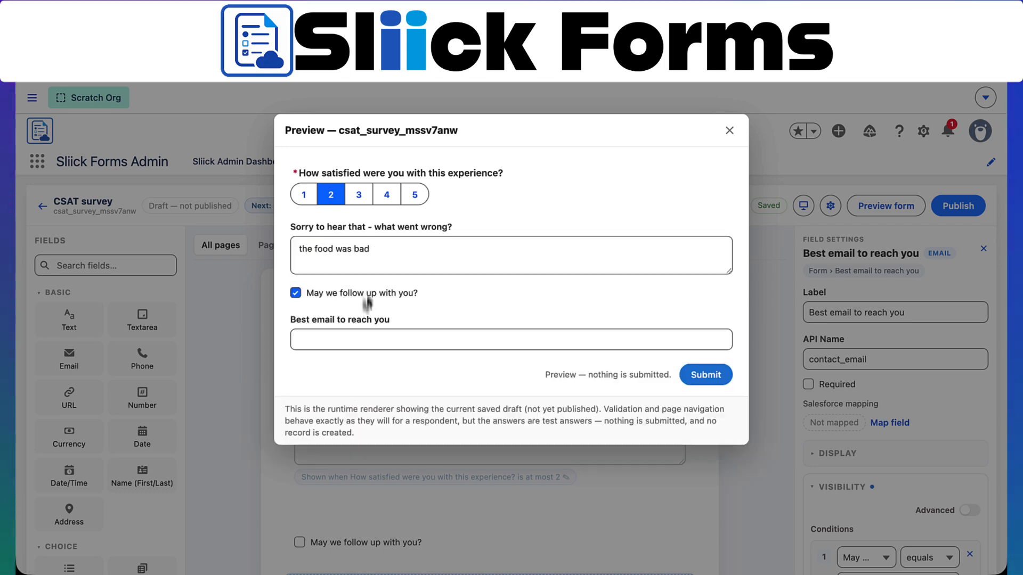
{"action": "left_click", "coordinate": [383, 335]}
{"action": "type", "text": "ma"}
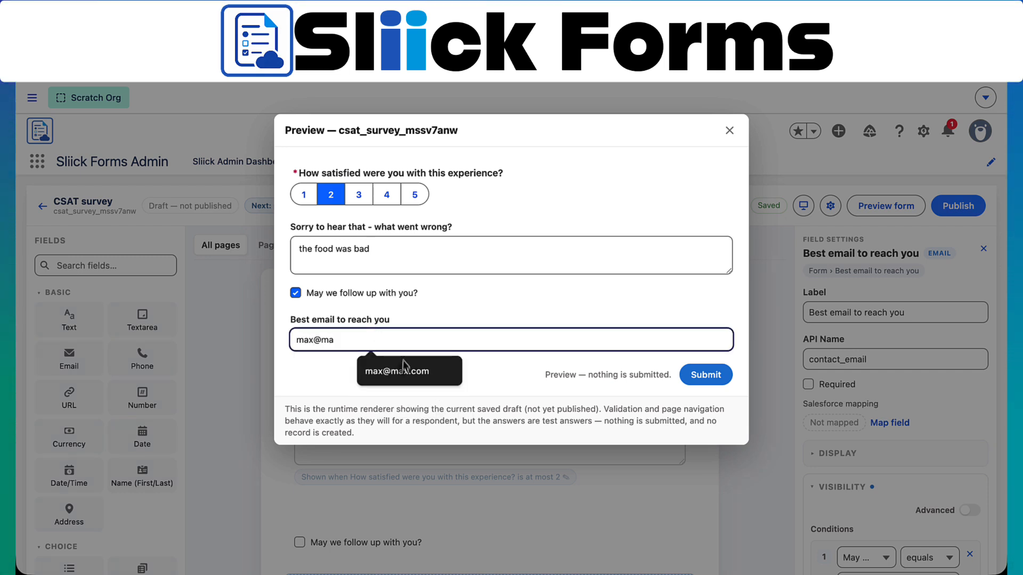
{"action": "type", "text": "x@ma"}
{"action": "left_click", "coordinate": [404, 369]}
{"action": "left_click", "coordinate": [708, 374]}
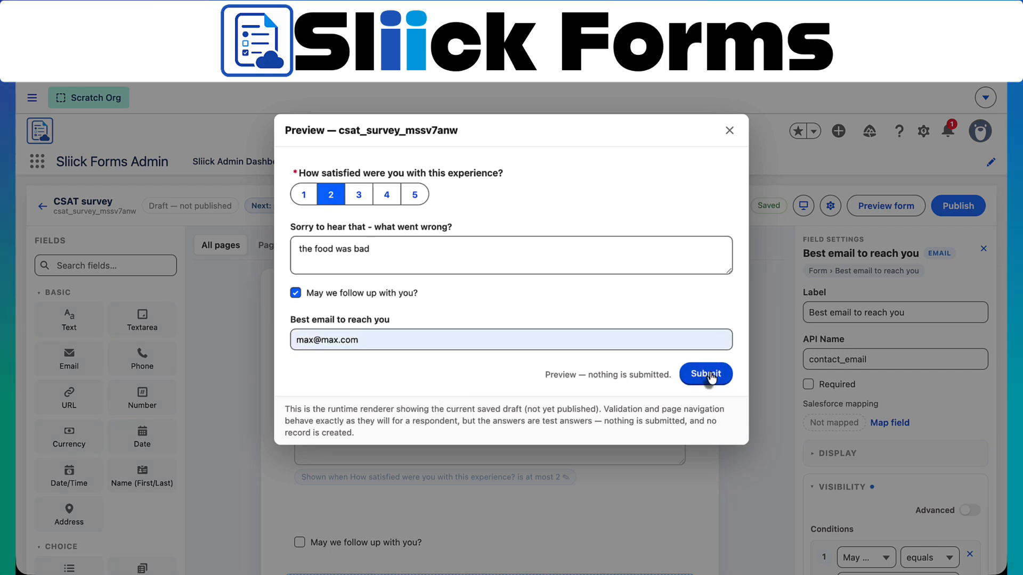
{"action": "left_click", "coordinate": [730, 131]}
Publish the CSAT survey as v1 despite the missing success message warning
{"action": "left_click", "coordinate": [971, 206]}
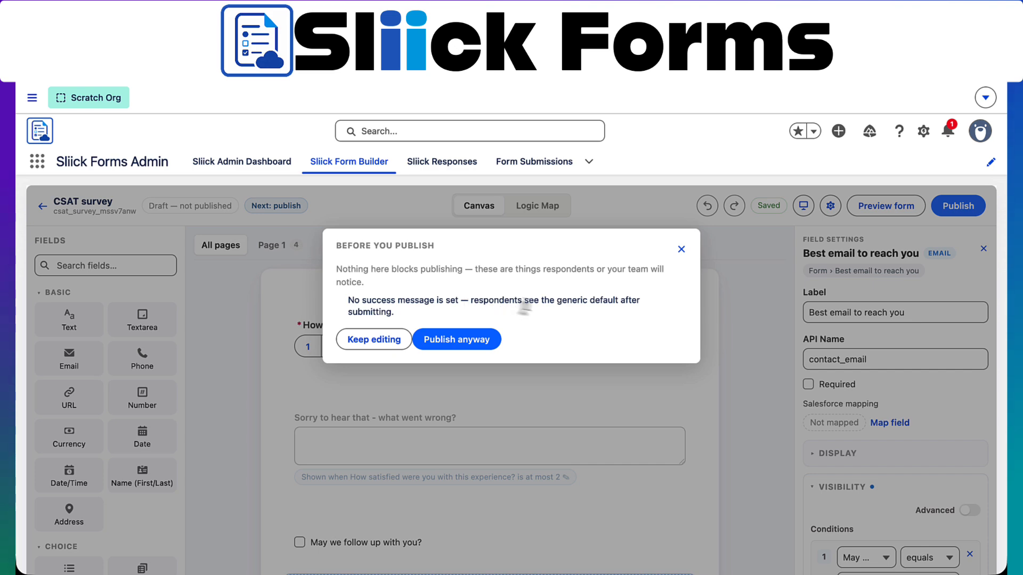
{"action": "left_click", "coordinate": [485, 340]}
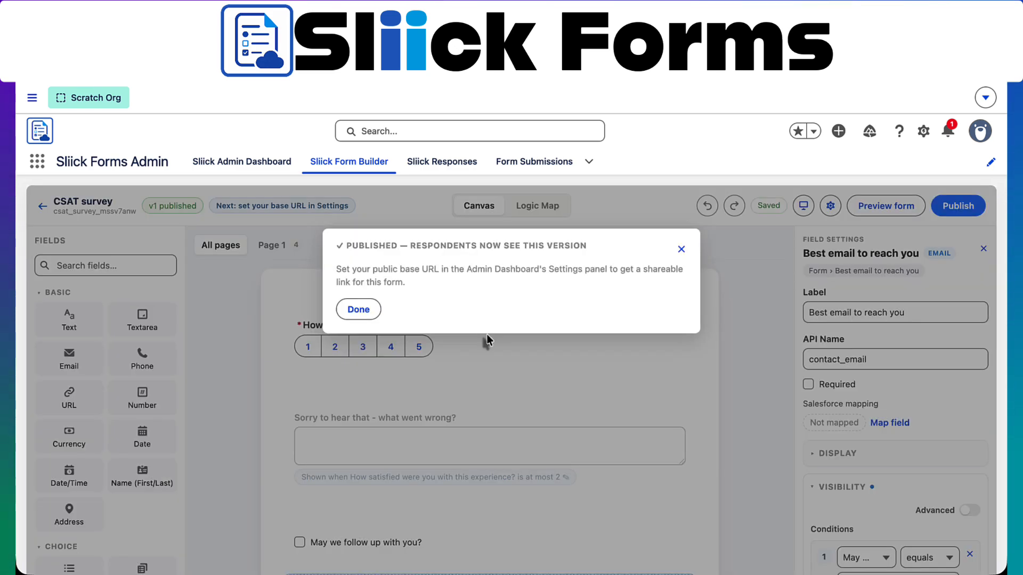
{"action": "left_click", "coordinate": [681, 250]}
Set the success message to 'Thanks!', enable a review step before submit, and save the settings
{"action": "left_click", "coordinate": [830, 206]}
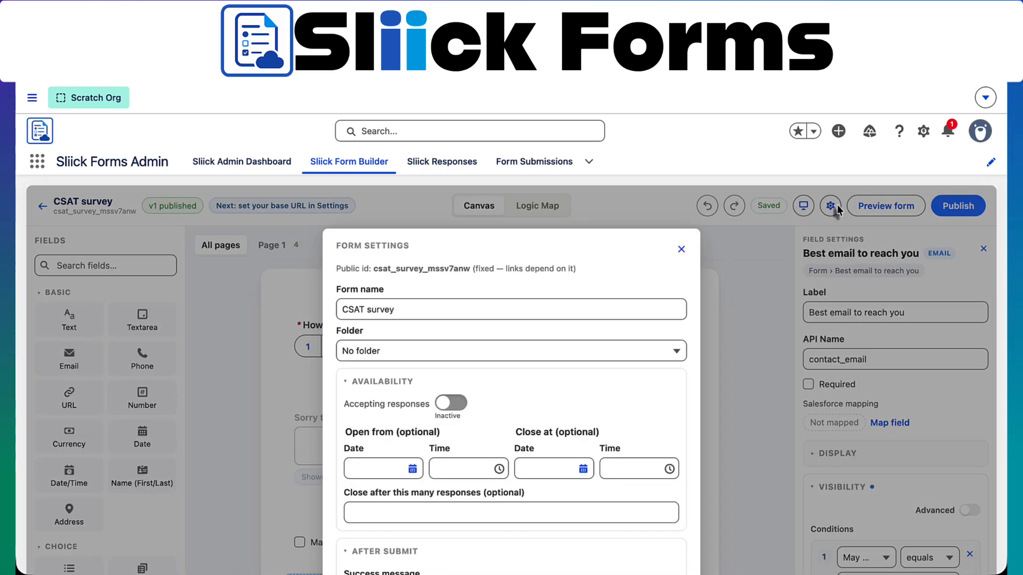
{"action": "scroll", "coordinate": [614, 393], "scroll_direction": "down", "scroll_amount": 5}
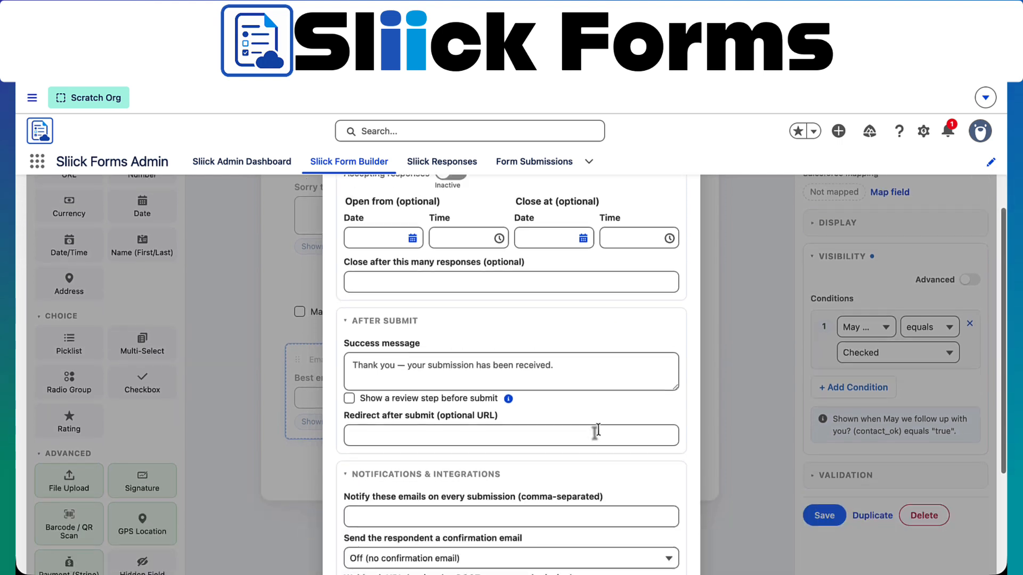
{"action": "left_click", "coordinate": [553, 312]}
{"action": "type", "text": "Thanks!"}
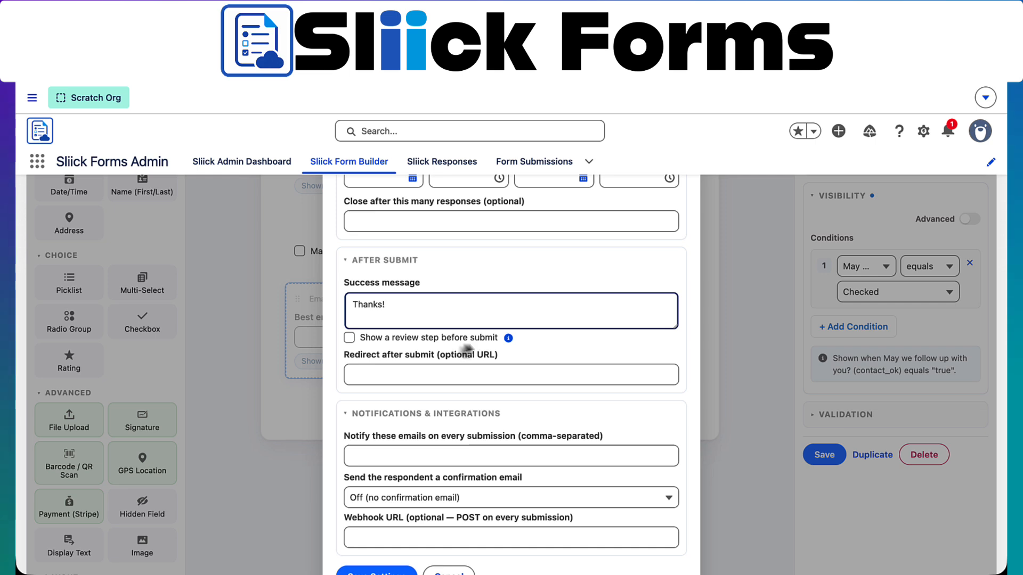
{"action": "left_click", "coordinate": [350, 338]}
{"action": "scroll", "coordinate": [357, 362], "scroll_direction": "down", "scroll_amount": 2}
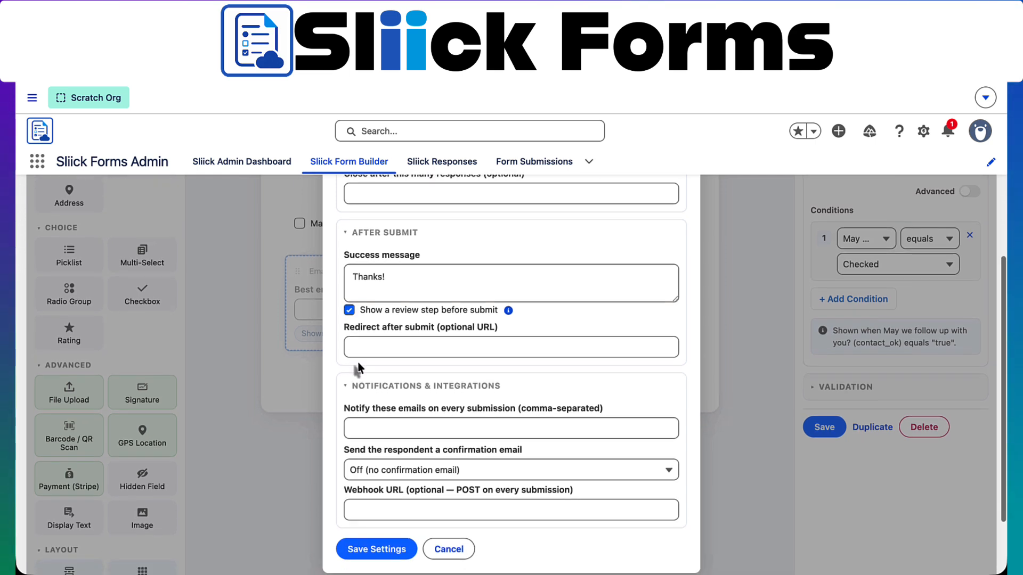
{"action": "scroll", "coordinate": [415, 340], "scroll_direction": "down", "scroll_amount": 1}
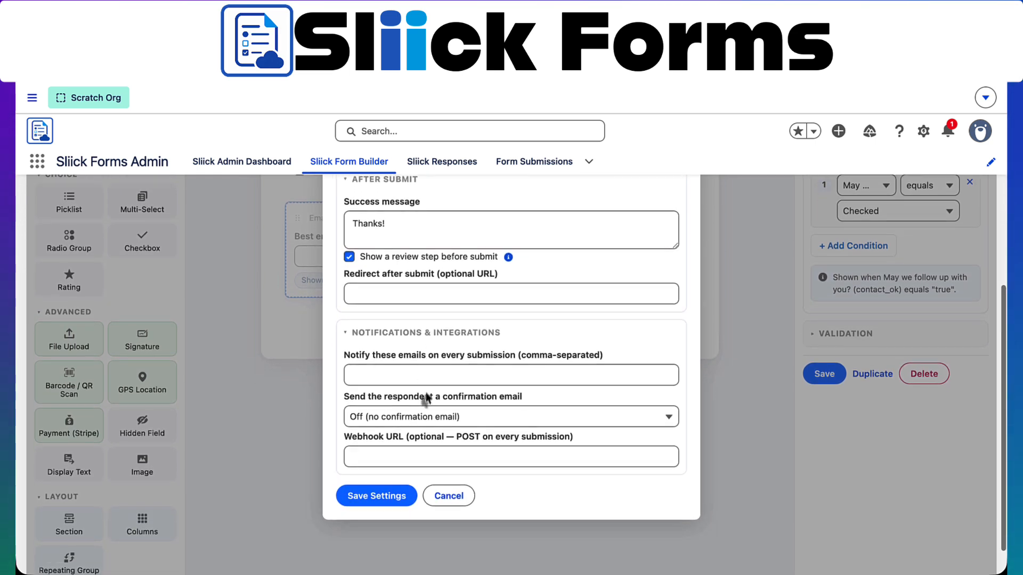
{"action": "left_click", "coordinate": [396, 497]}
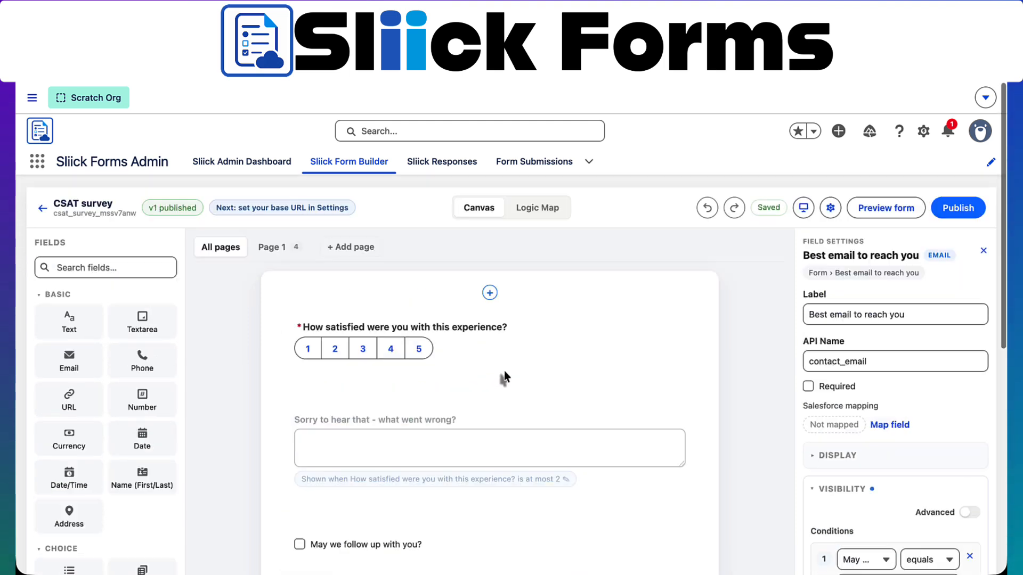
Copy the form's public id csat_survey_mssv7anw and go to Salesforce Setup
{"action": "left_click", "coordinate": [832, 209]}
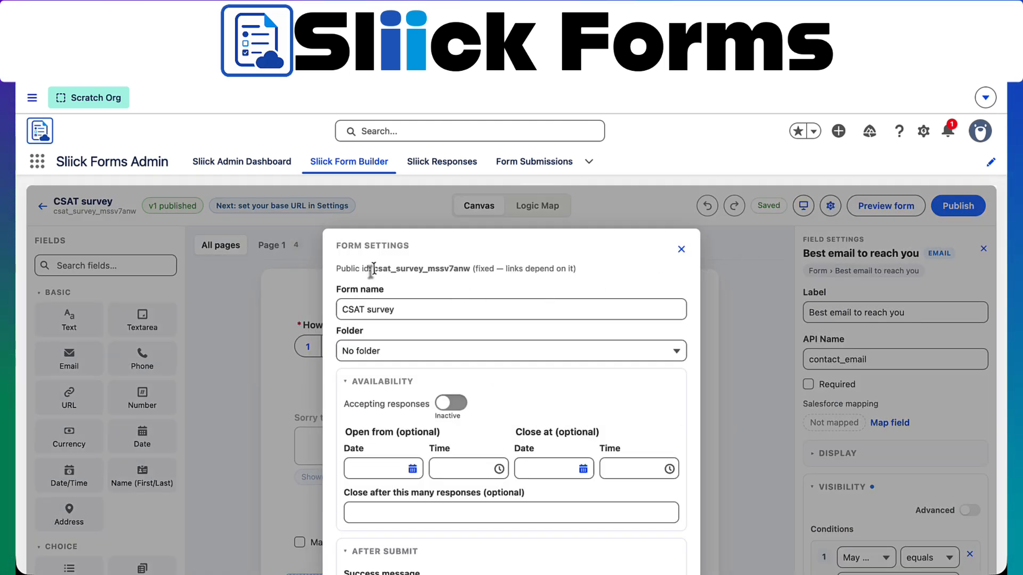
{"action": "left_click_drag", "start_coordinate": [373, 269], "coordinate": [459, 270]}
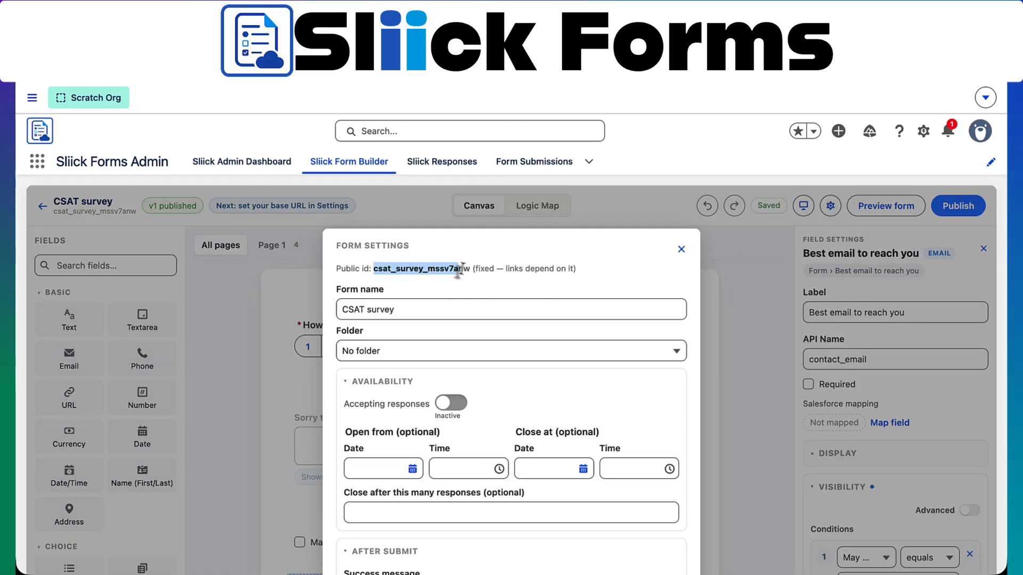
{"action": "left_click", "coordinate": [681, 249]}
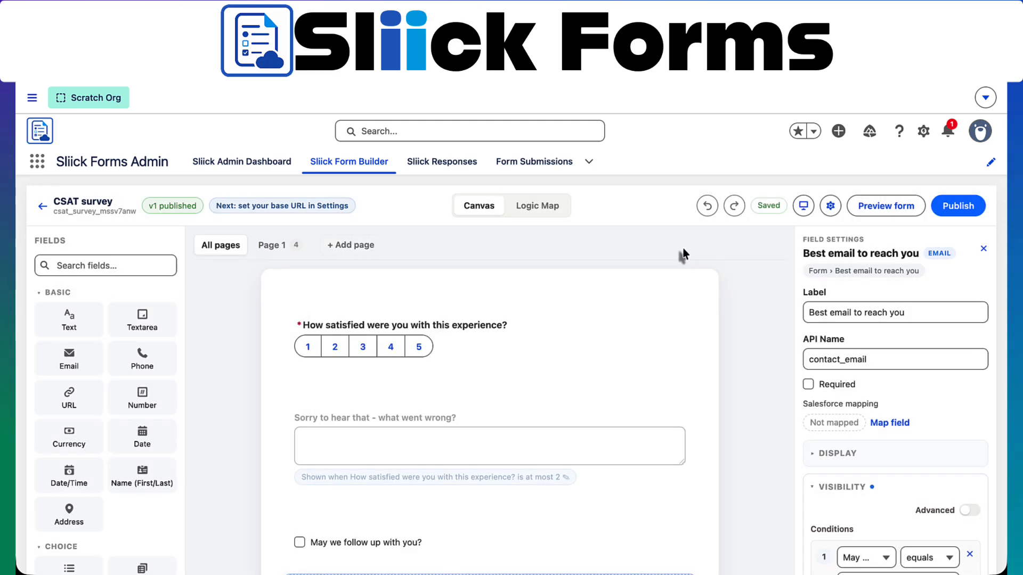
{"action": "left_click", "coordinate": [923, 131]}
{"action": "left_click", "coordinate": [819, 184]}
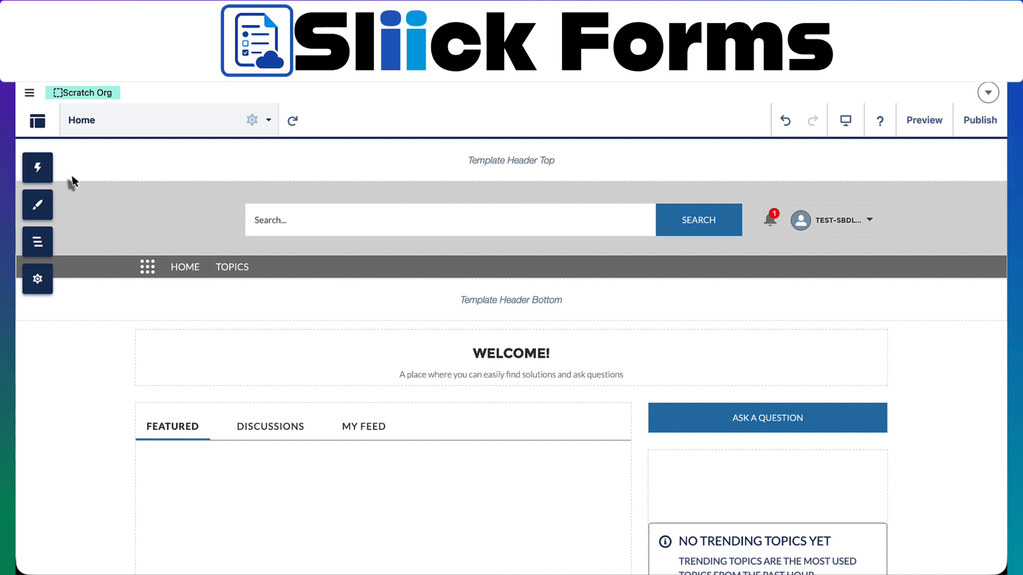
Drag the Sliick Experience Form from Custom Components onto the Home page canvas
{"action": "left_click", "coordinate": [39, 168]}
{"action": "scroll", "coordinate": [157, 430], "scroll_direction": "down", "scroll_amount": 10}
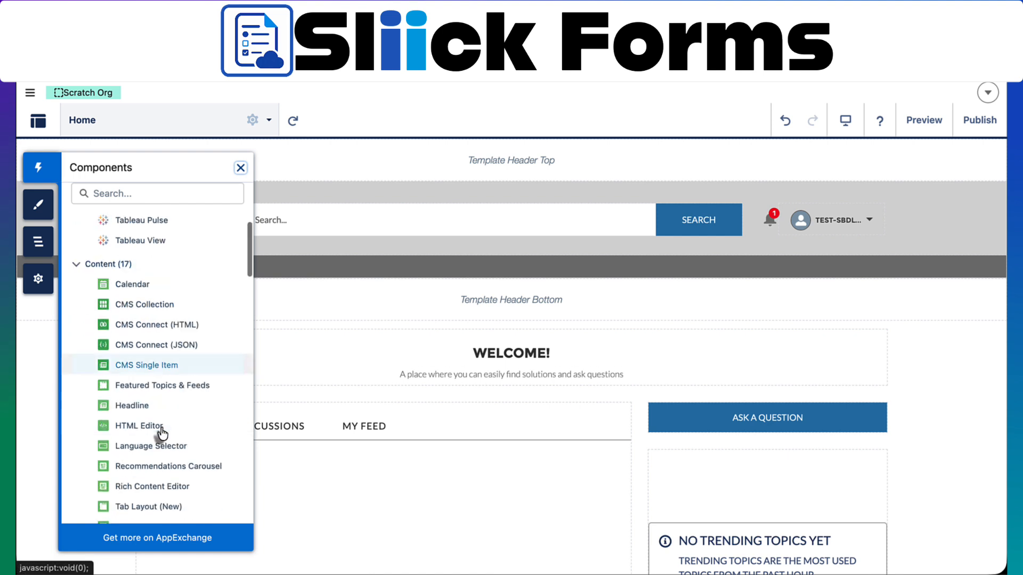
{"action": "scroll", "coordinate": [159, 434], "scroll_direction": "down", "scroll_amount": 10}
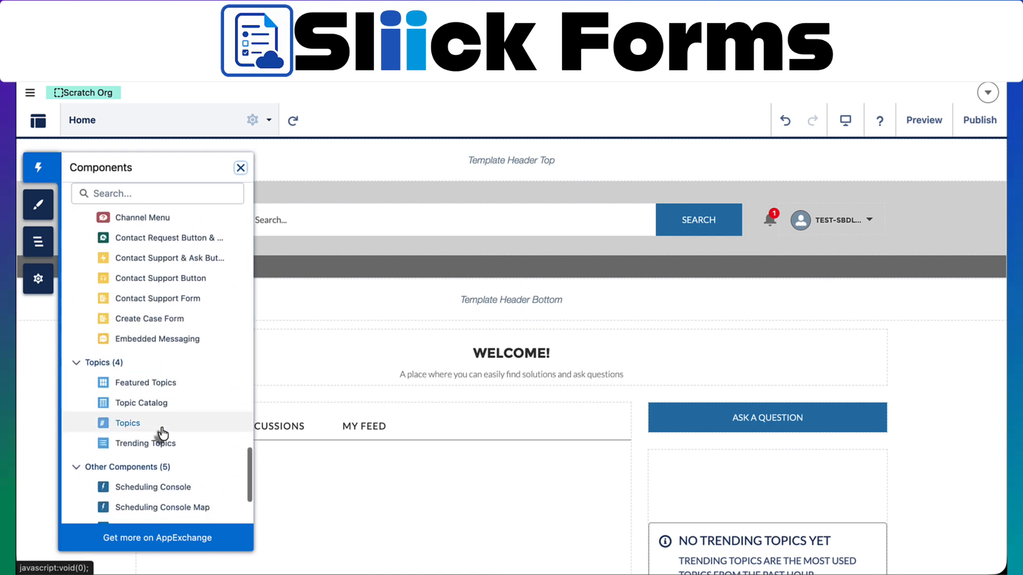
{"action": "left_click_drag", "start_coordinate": [154, 507], "coordinate": [370, 410]}
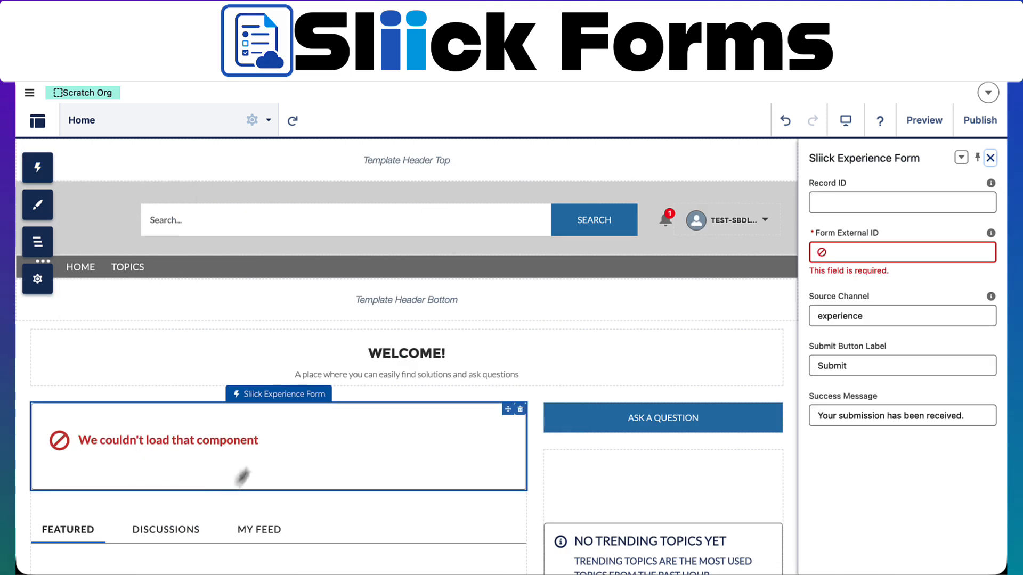
Paste csat_survey_mssv7anw into the component's Form External ID field
{"action": "left_click", "coordinate": [834, 253]}
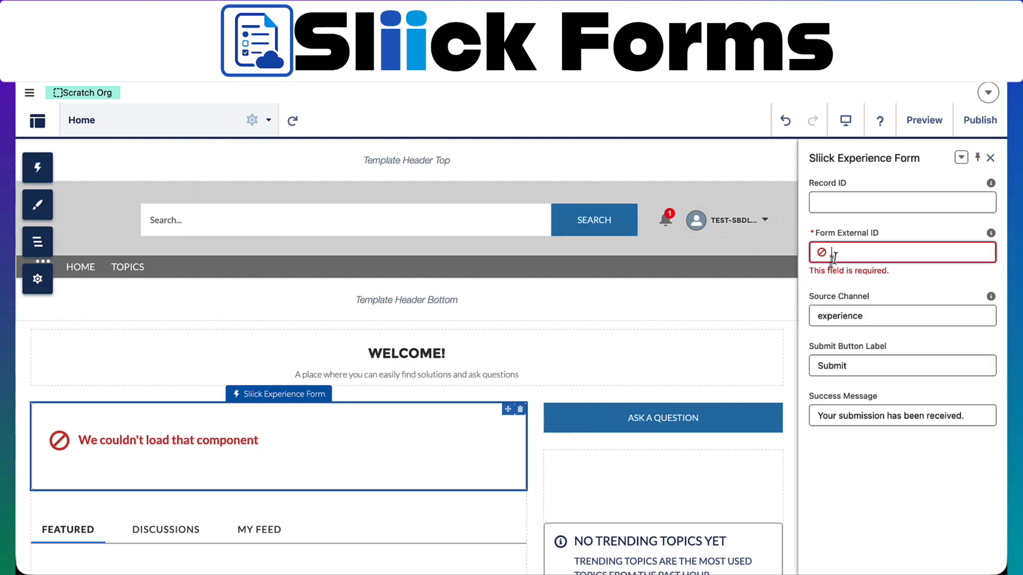
{"action": "type", "text": "csat_survey_mssv7anw"}
{"action": "left_click", "coordinate": [858, 200]}
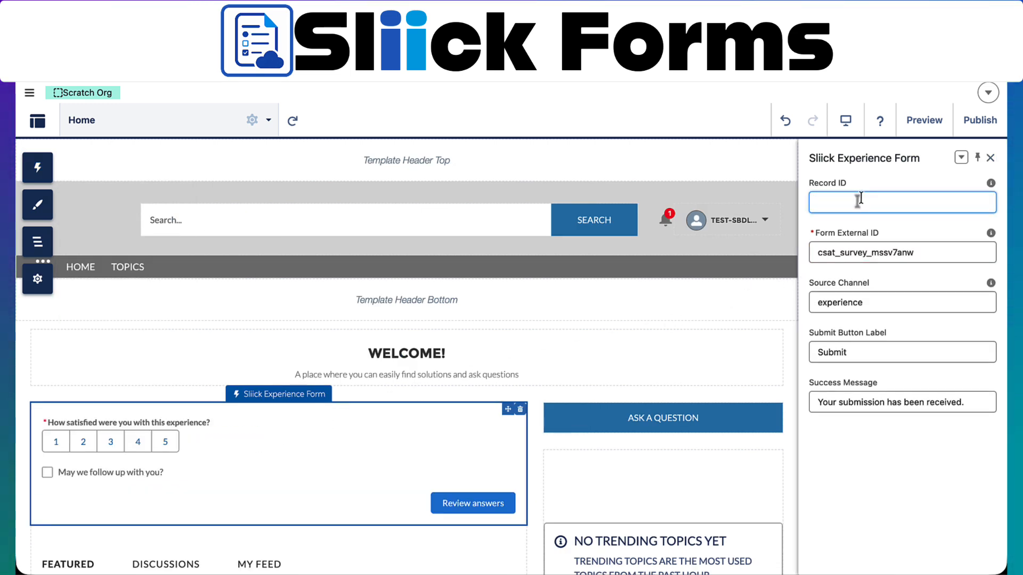
Publish the Experience Cloud site and view the live published site
{"action": "left_click", "coordinate": [980, 122]}
{"action": "left_click", "coordinate": [714, 470]}
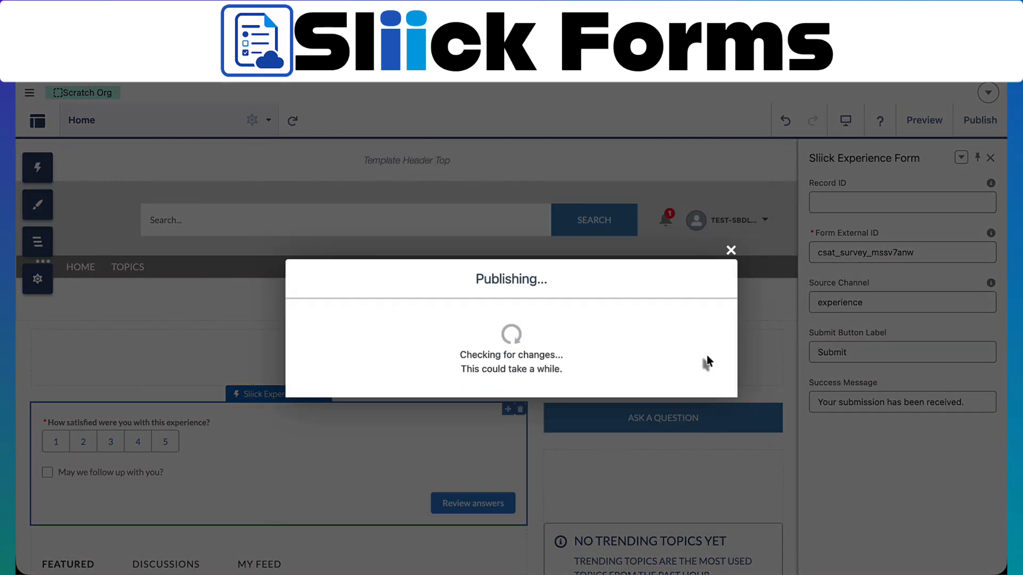
{"action": "left_click", "coordinate": [703, 402]}
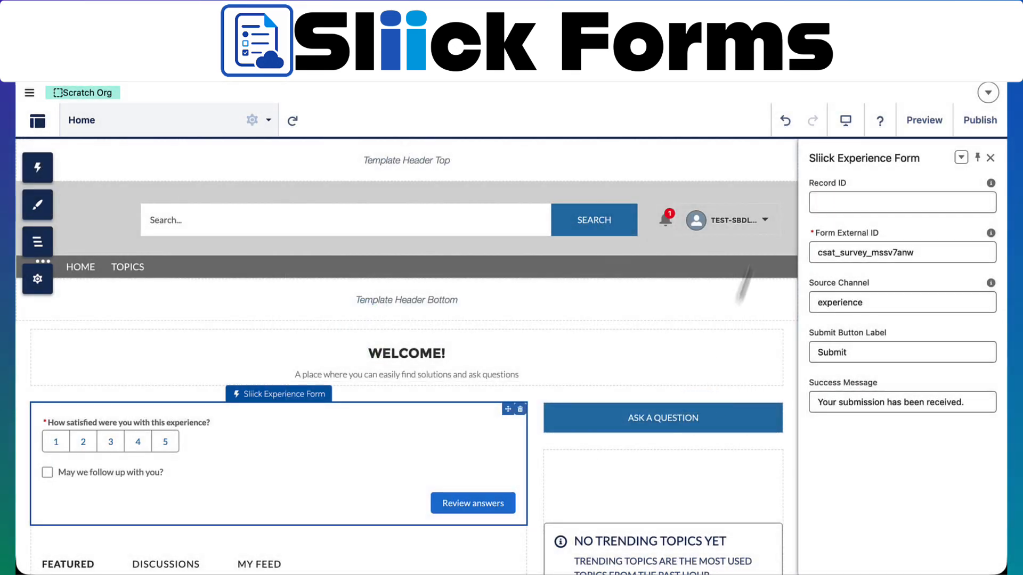
{"action": "left_click", "coordinate": [38, 127]}
{"action": "left_click", "coordinate": [44, 162]}
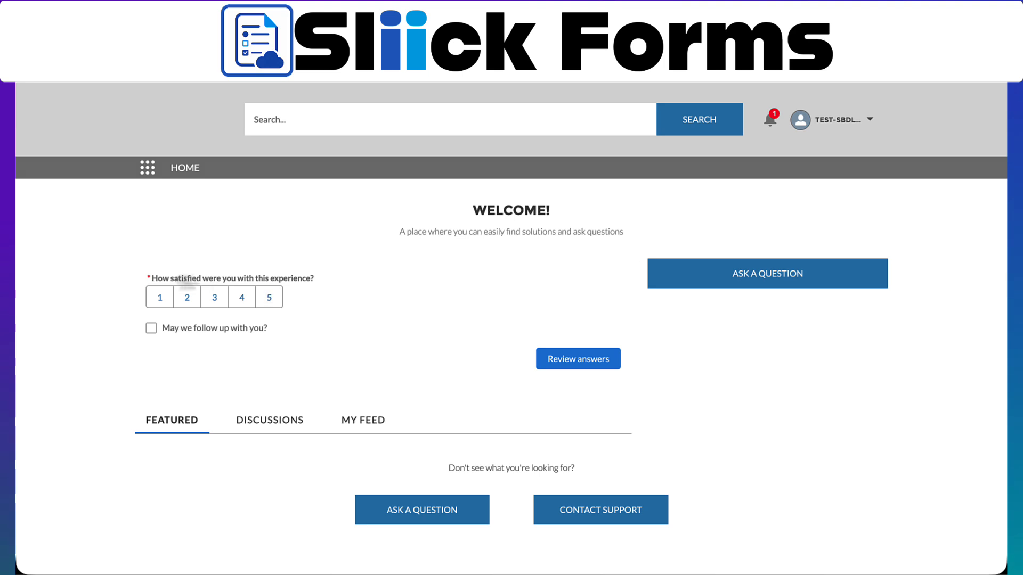
Rate the experience 2, describe what went wrong, and agree to follow-up with a contact email
{"action": "left_click", "coordinate": [222, 300]}
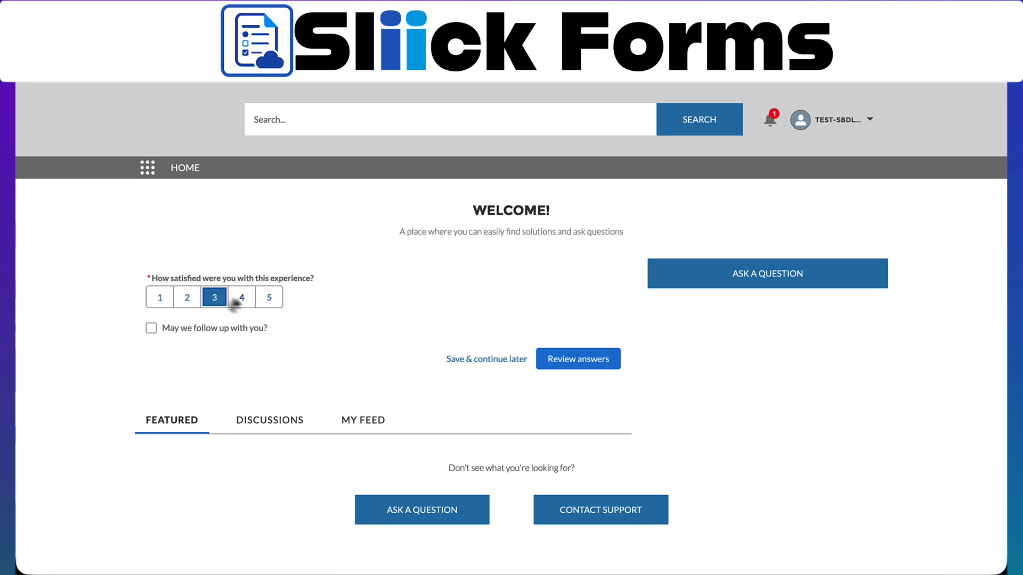
{"action": "left_click", "coordinate": [241, 300]}
{"action": "left_click", "coordinate": [266, 298]}
{"action": "left_click", "coordinate": [190, 301]}
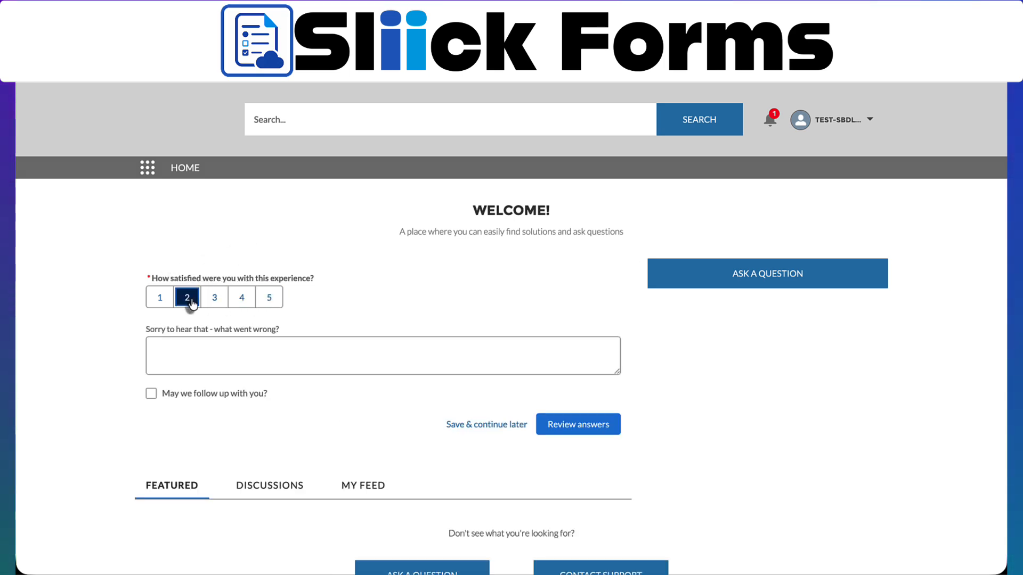
{"action": "left_click", "coordinate": [189, 342]}
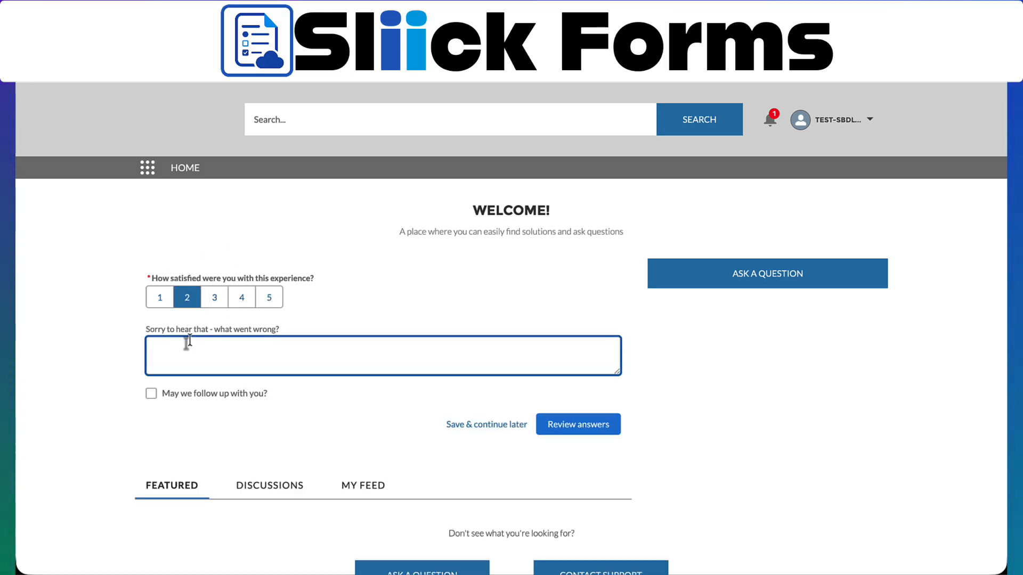
{"action": "left_click", "coordinate": [186, 395]}
{"action": "left_click", "coordinate": [186, 437]}
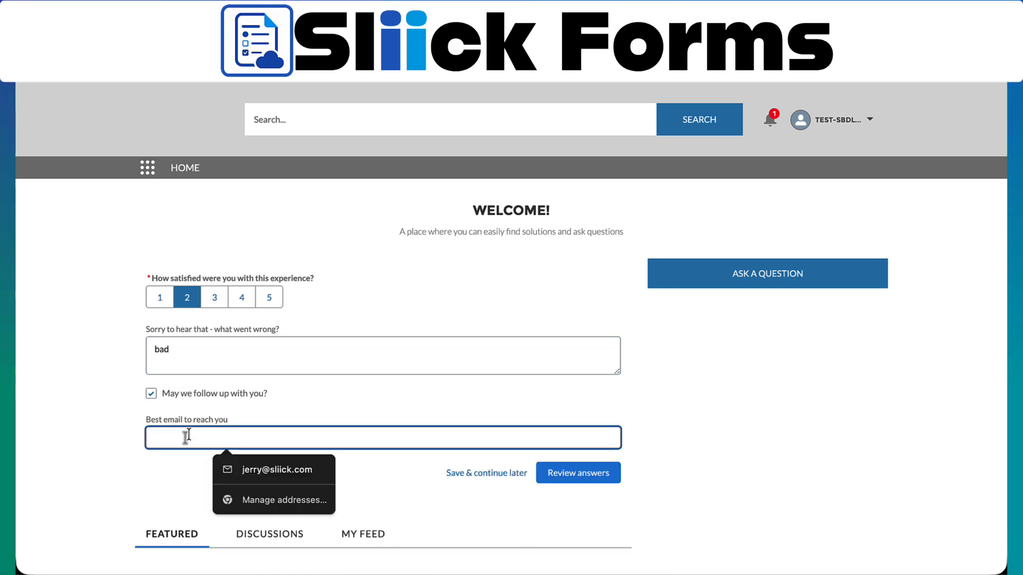
{"action": "type", "text": "max@max.com"}
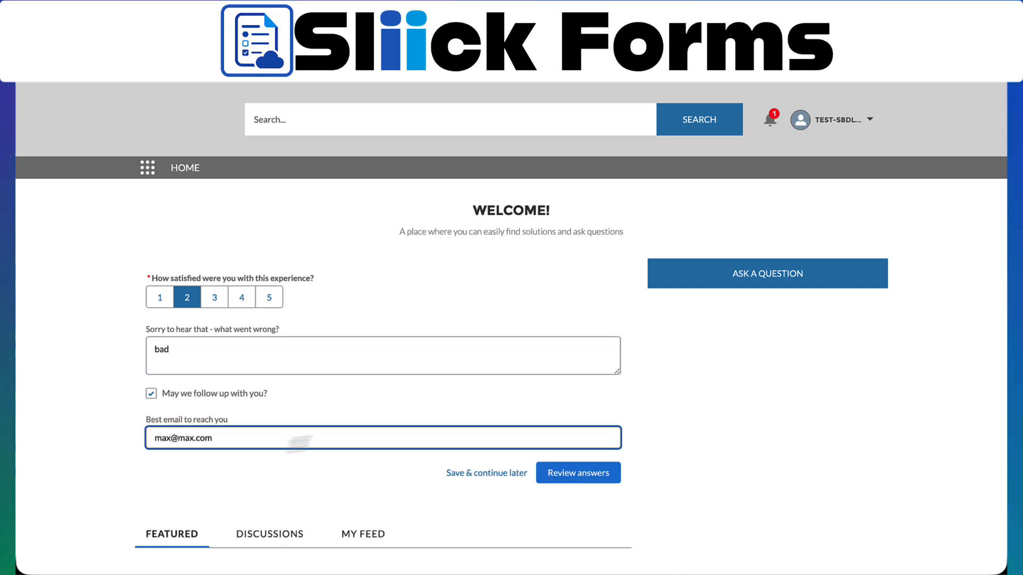
Review the answers, submit the survey, and highlight the 'Thanks!' confirmation
{"action": "left_click", "coordinate": [583, 478]}
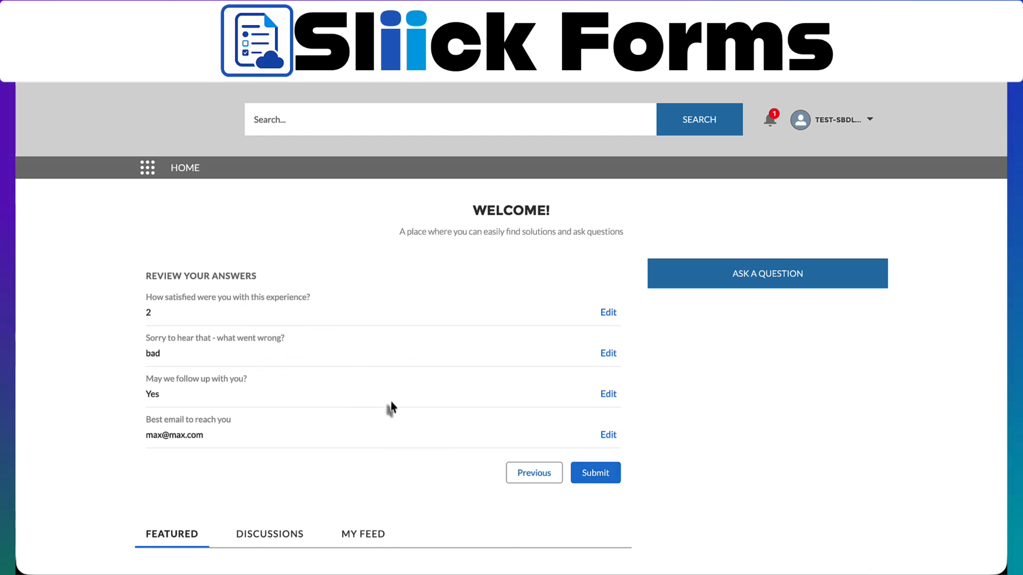
{"action": "left_click", "coordinate": [593, 475]}
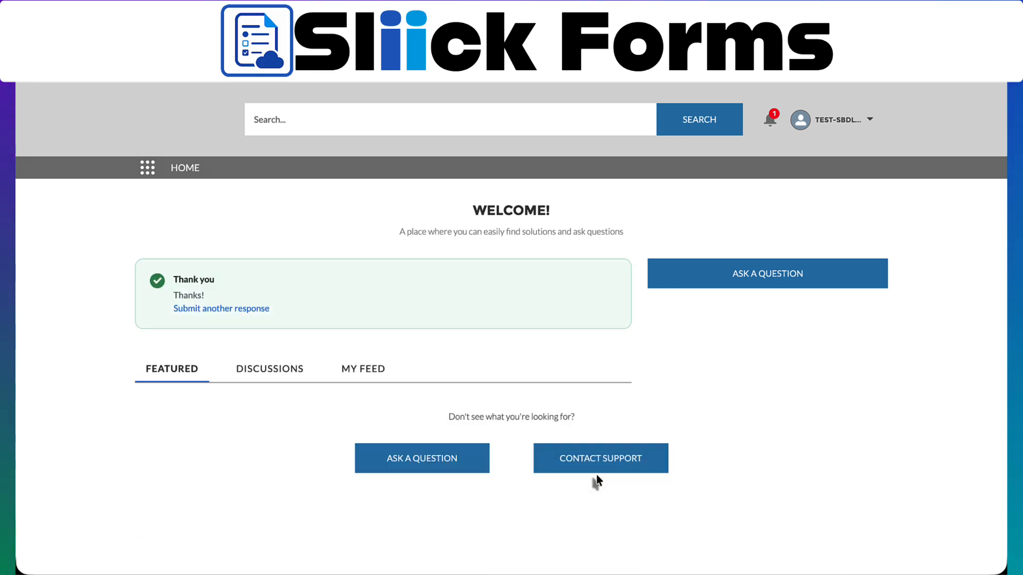
{"action": "left_click_drag", "start_coordinate": [172, 295], "coordinate": [221, 306]}
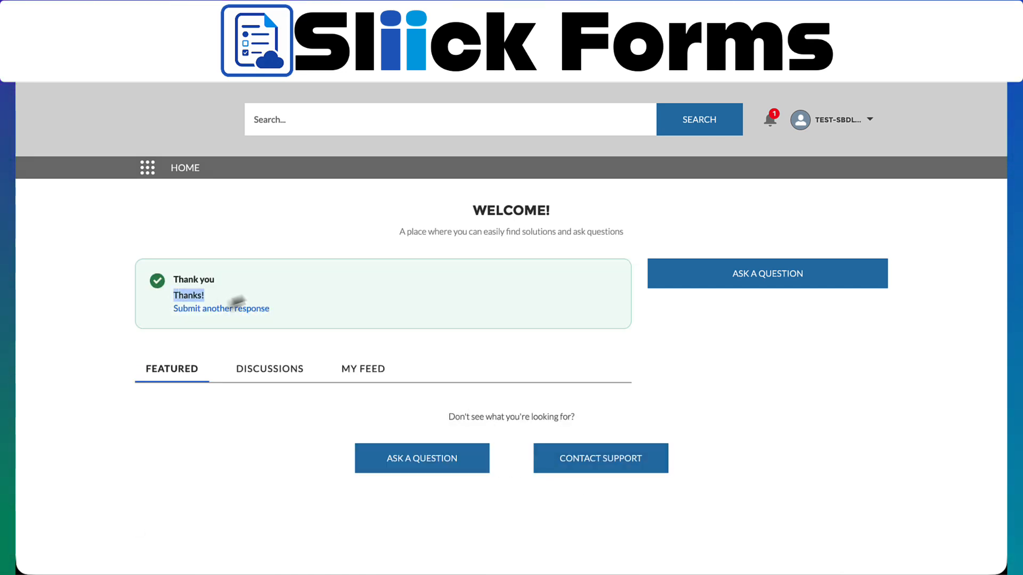
Start another response and open the standalone form link
{"action": "left_click", "coordinate": [258, 309]}
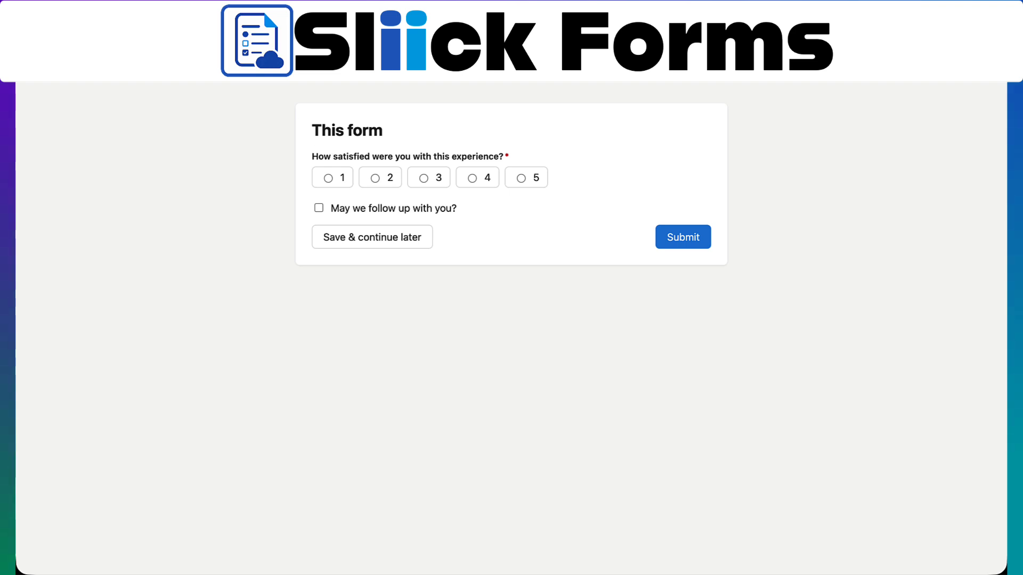
{"action": "left_click", "coordinate": [373, 59]}
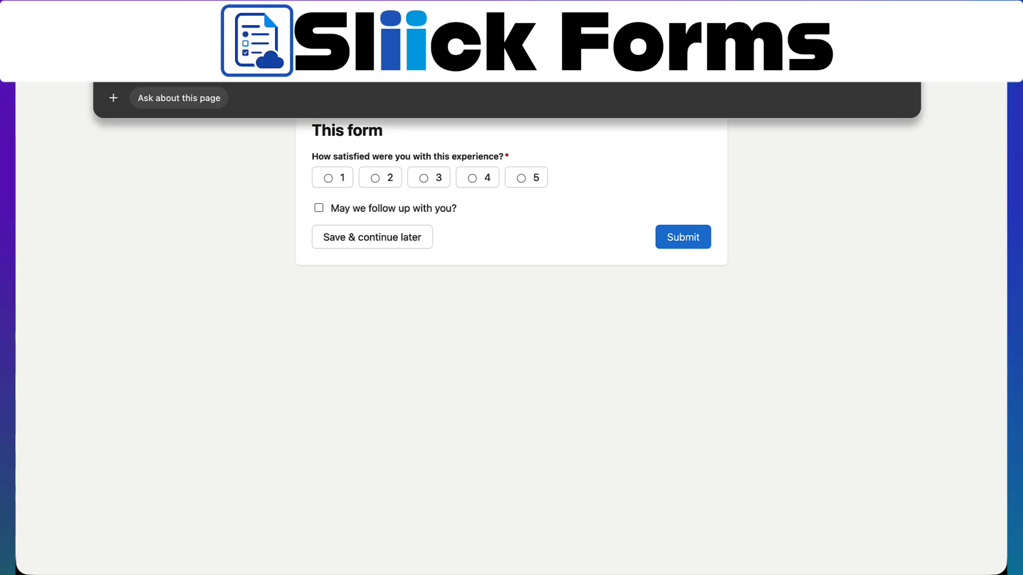
{"action": "key", "text": "Escape"}
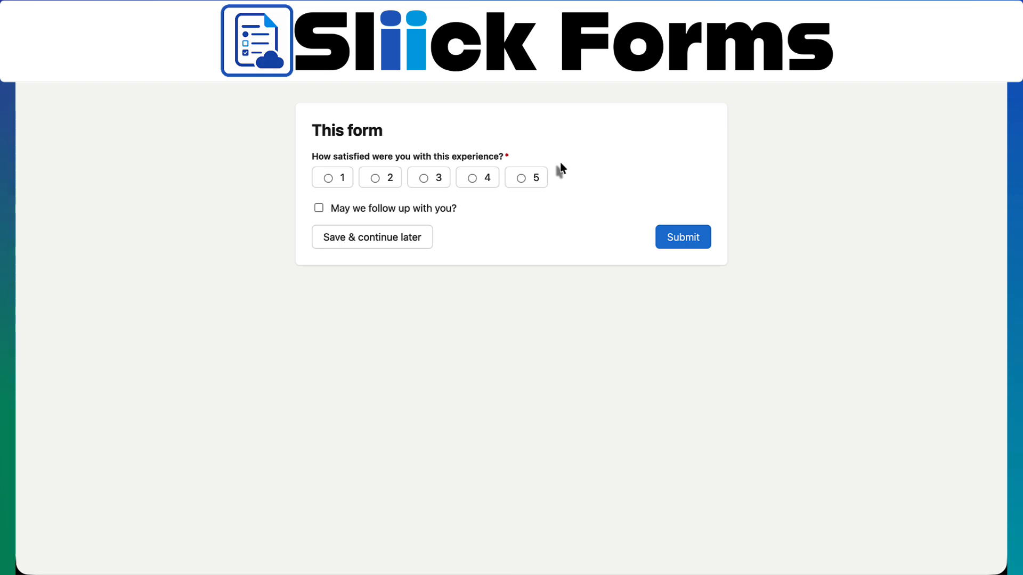
Rate the experience 2 and give 'wow again' as the reason
{"action": "left_click", "coordinate": [489, 179]}
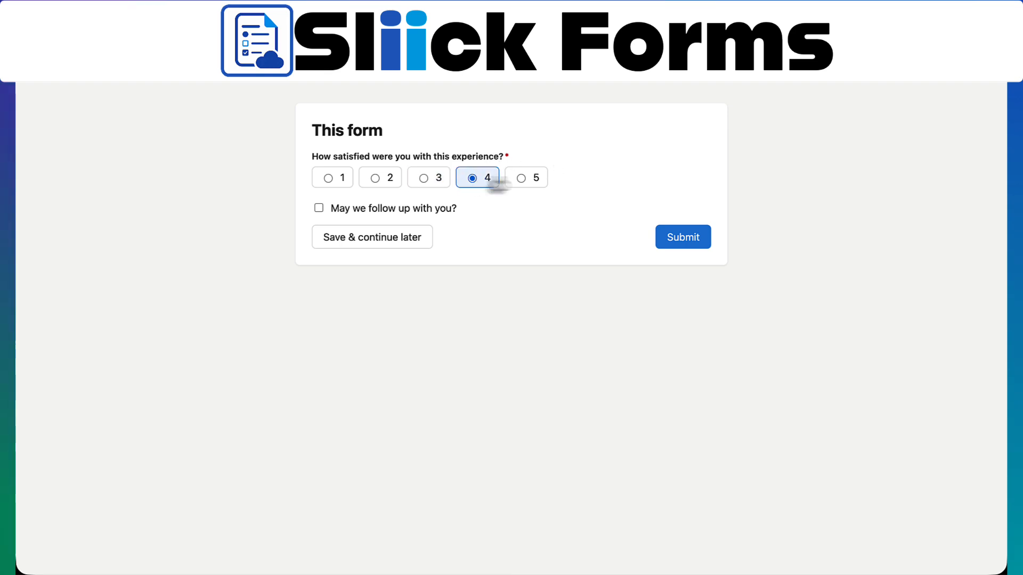
{"action": "left_click", "coordinate": [528, 179]}
{"action": "left_click", "coordinate": [390, 180]}
{"action": "left_click", "coordinate": [377, 233]}
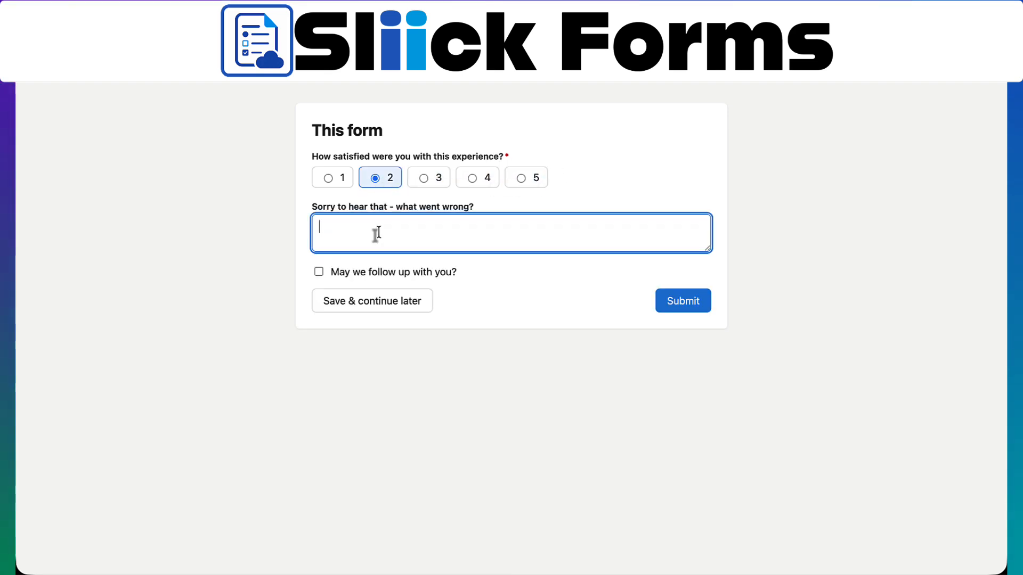
{"action": "type", "text": "wow again"}
Agree to follow-up, enter a contact email, review the answers and submit
{"action": "left_click", "coordinate": [396, 273]}
{"action": "left_click", "coordinate": [392, 309]}
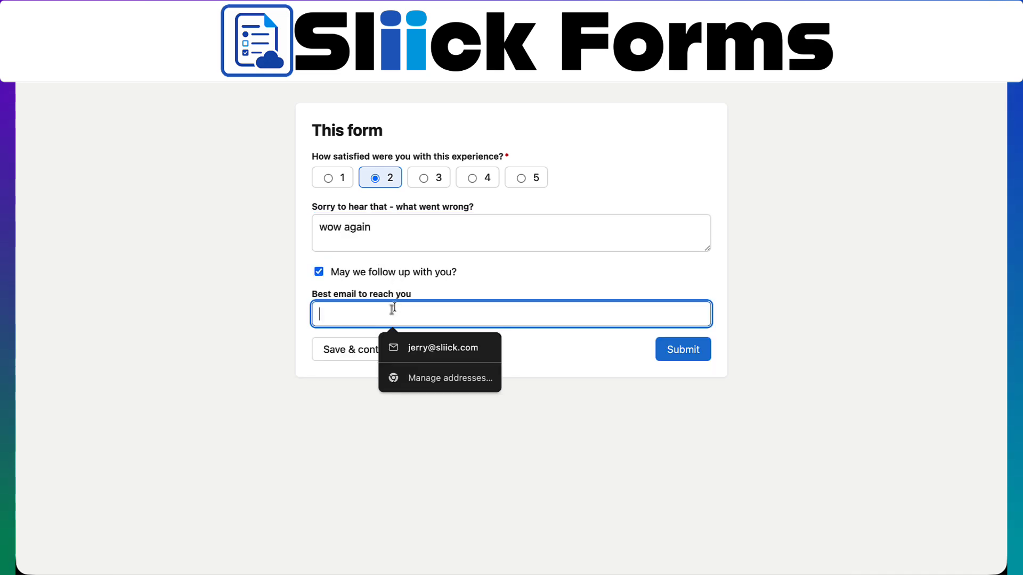
{"action": "type", "text": "max@max2.com"}
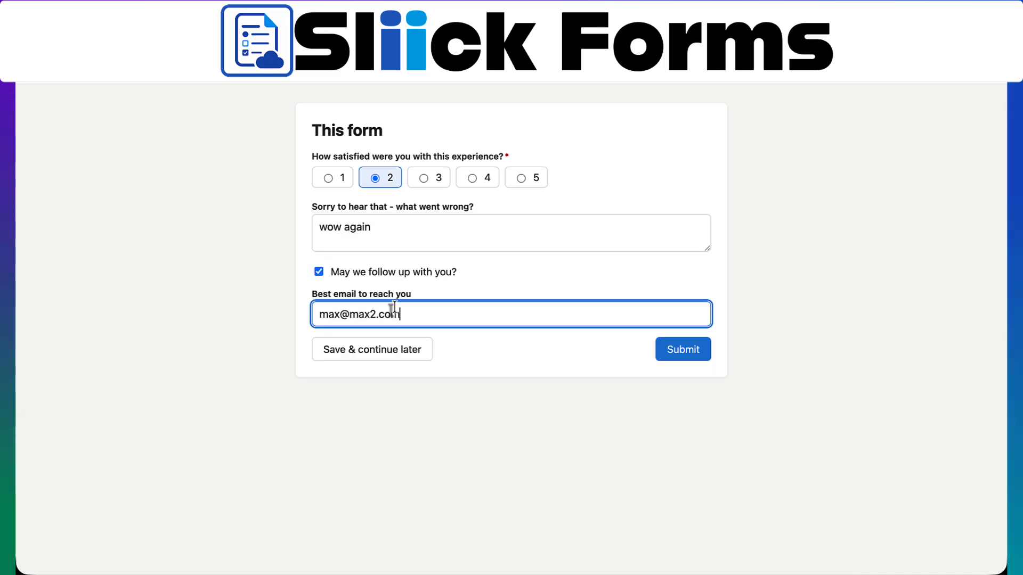
{"action": "left_click", "coordinate": [541, 361]}
{"action": "left_click", "coordinate": [698, 354]}
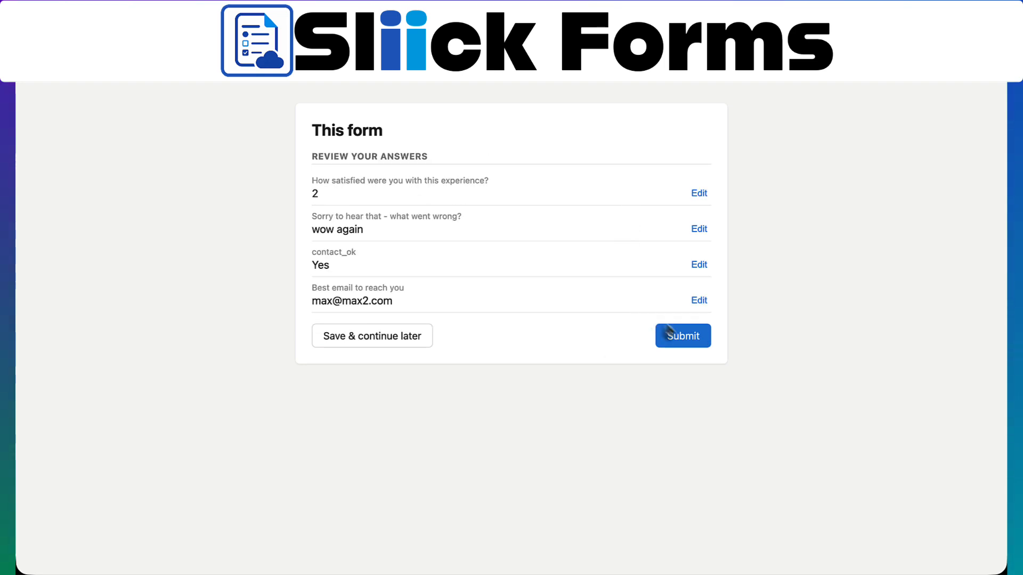
{"action": "left_click", "coordinate": [679, 338]}
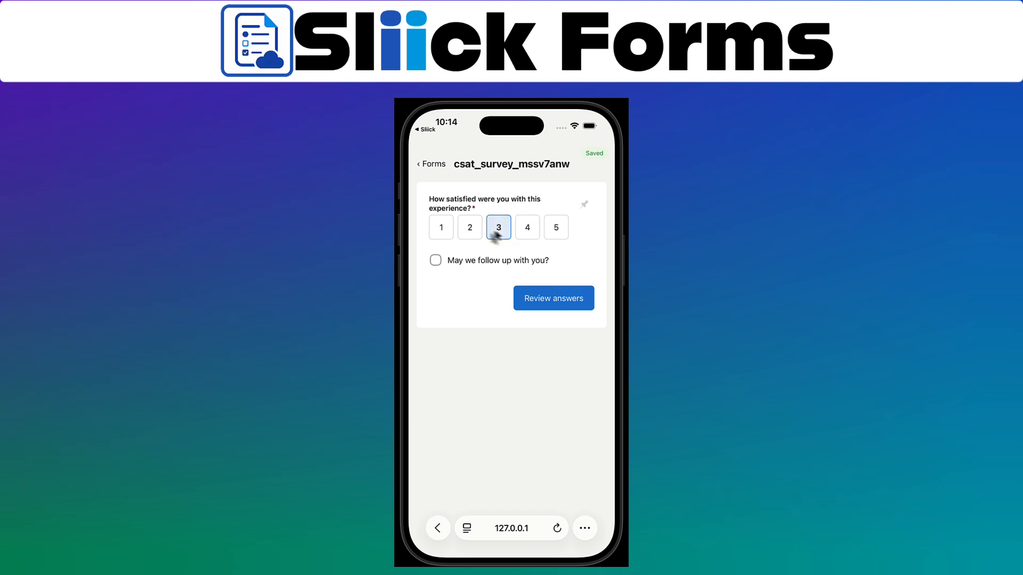
Rate the experience 2 with reason 'Phone was bad', agree to follow-up, and enter a contact email
{"action": "left_click", "coordinate": [469, 229]}
{"action": "left_click", "coordinate": [468, 283]}
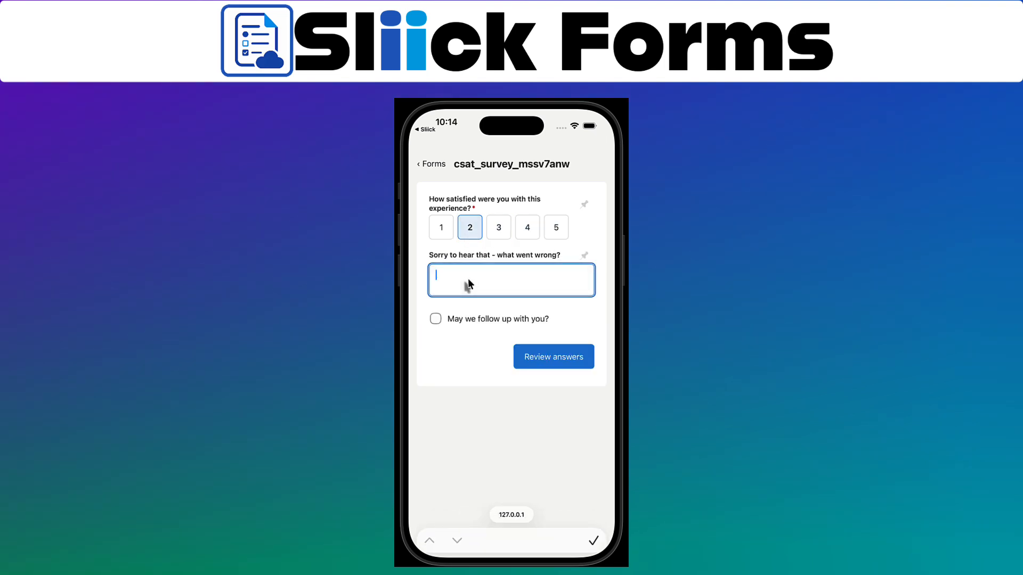
{"action": "type", "text": "Phone was bad"}
{"action": "left_click", "coordinate": [486, 322]}
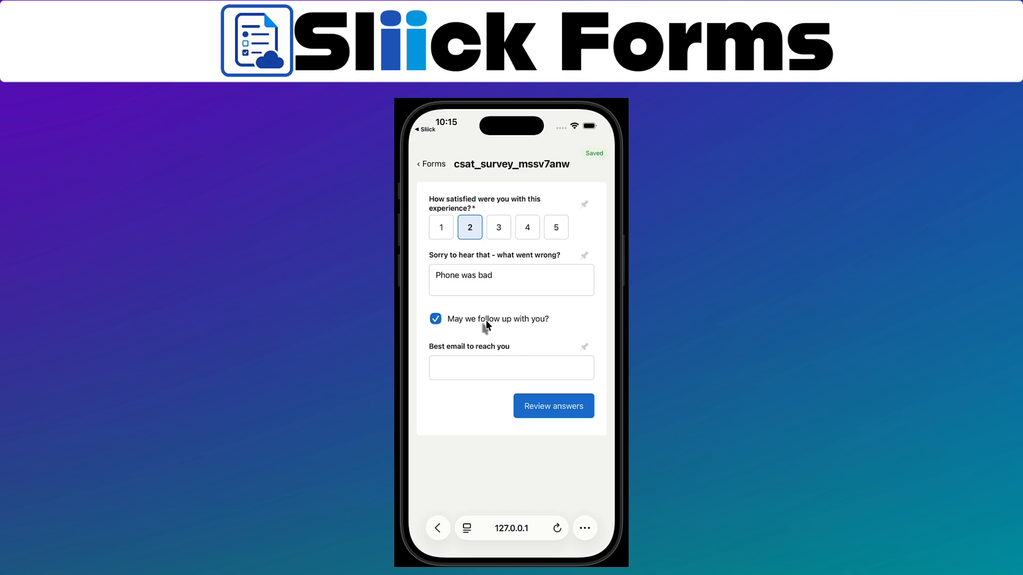
{"action": "left_click", "coordinate": [480, 368]}
{"action": "type", "text": "max@max3.com"}
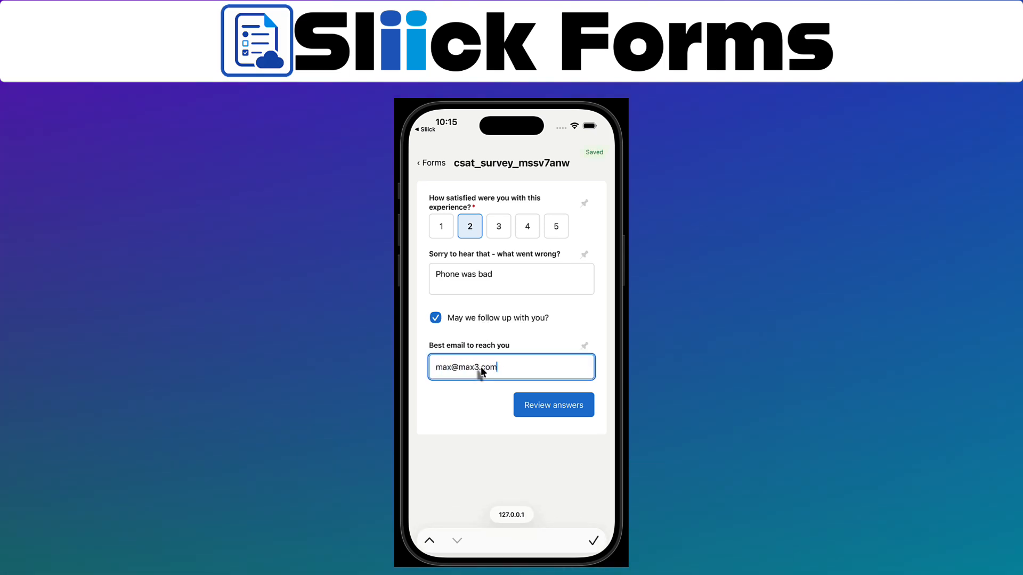
Review and submit the mobile response, then return to the forms list
{"action": "left_click", "coordinate": [554, 409]}
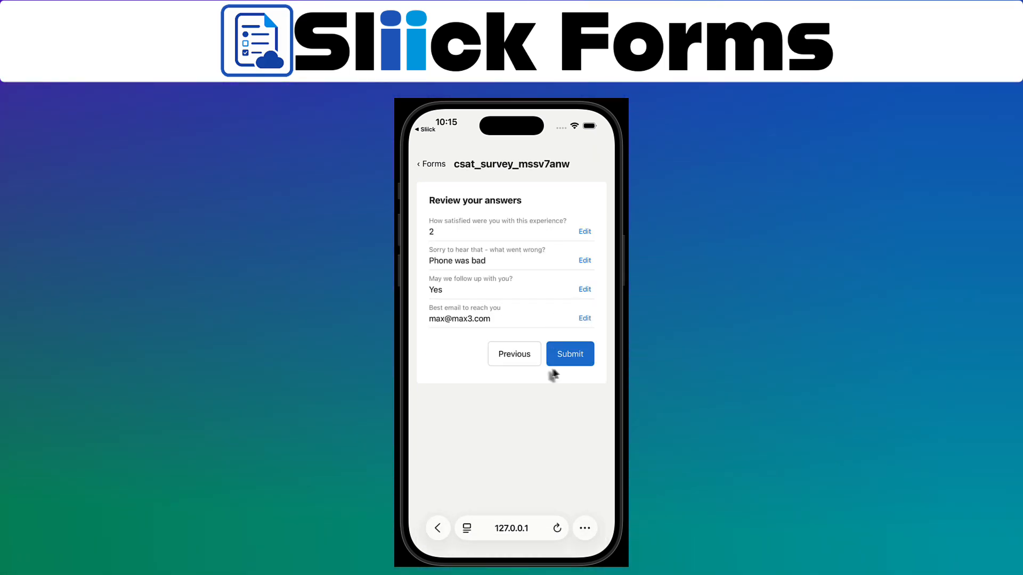
{"action": "left_click", "coordinate": [574, 356]}
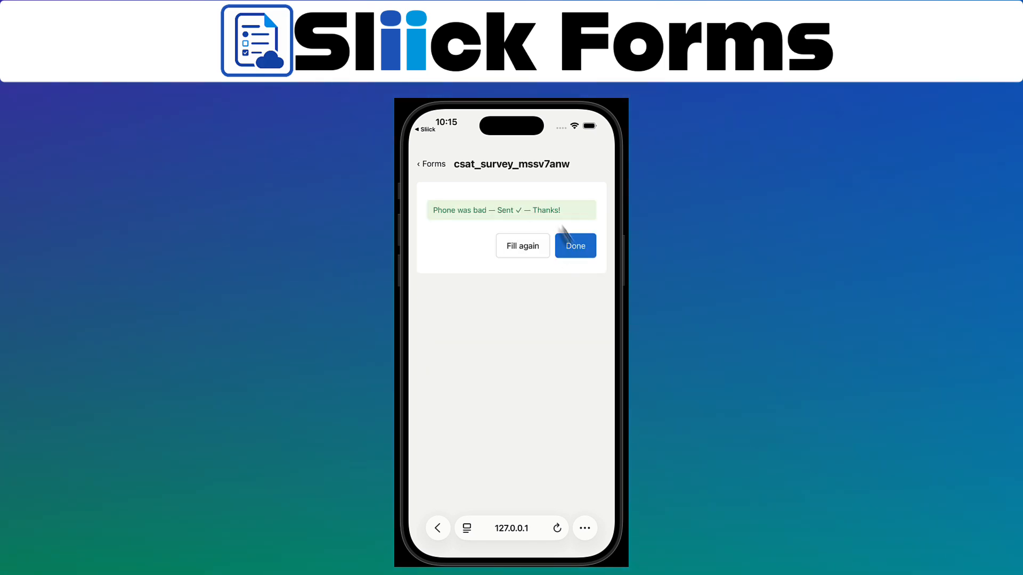
{"action": "left_click", "coordinate": [575, 251]}
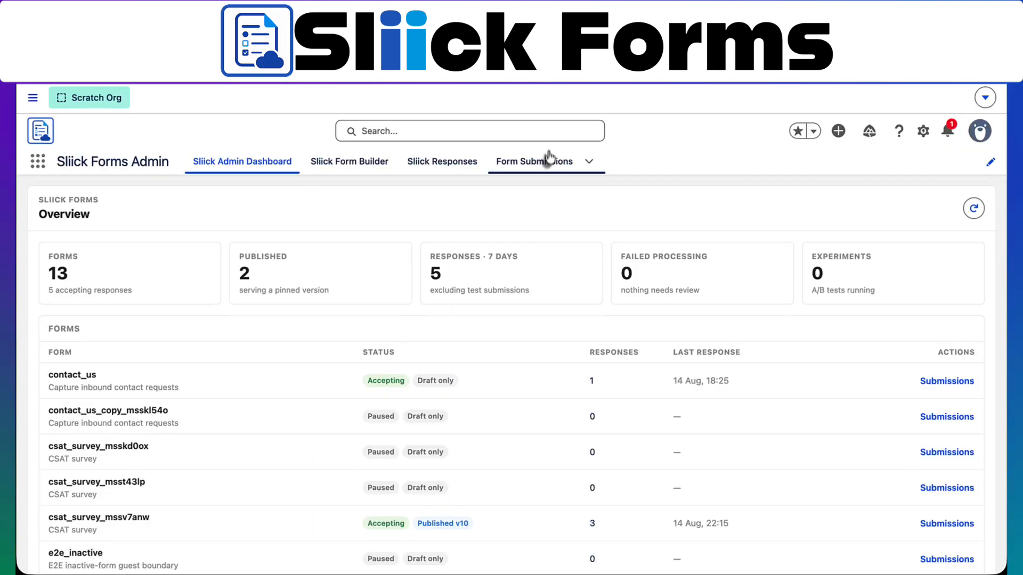
Open Form Submissions record SUB-0513 and highlight its payload's email and mobile sourceChannel values
{"action": "left_click", "coordinate": [546, 164]}
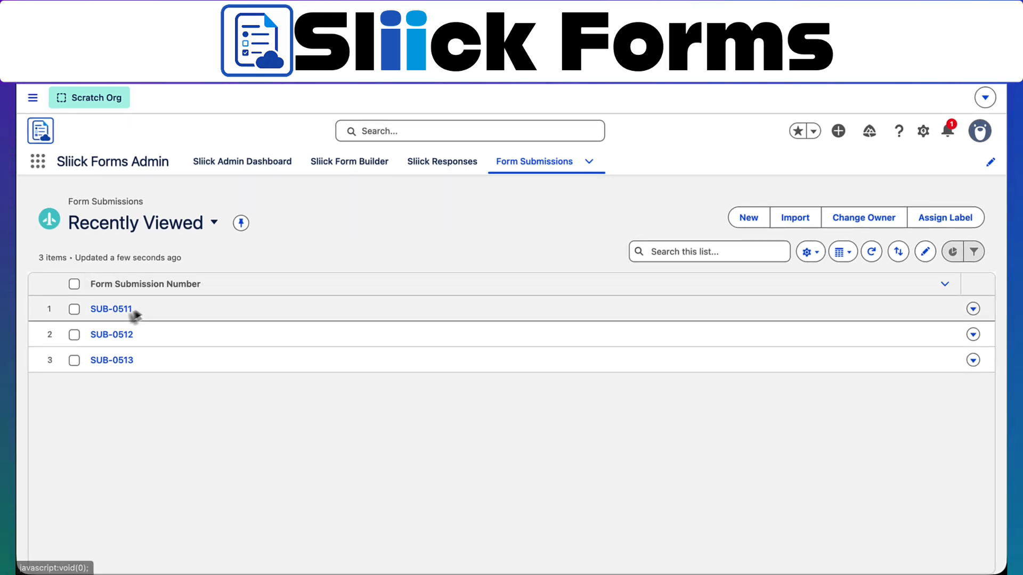
{"action": "left_click", "coordinate": [113, 361]}
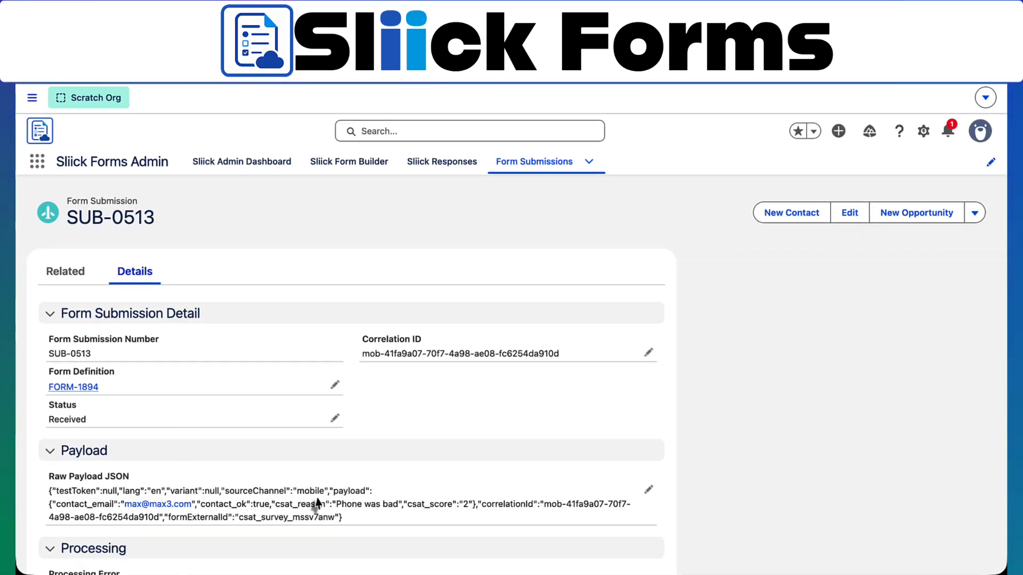
{"action": "left_click_drag", "start_coordinate": [195, 506], "coordinate": [124, 505]}
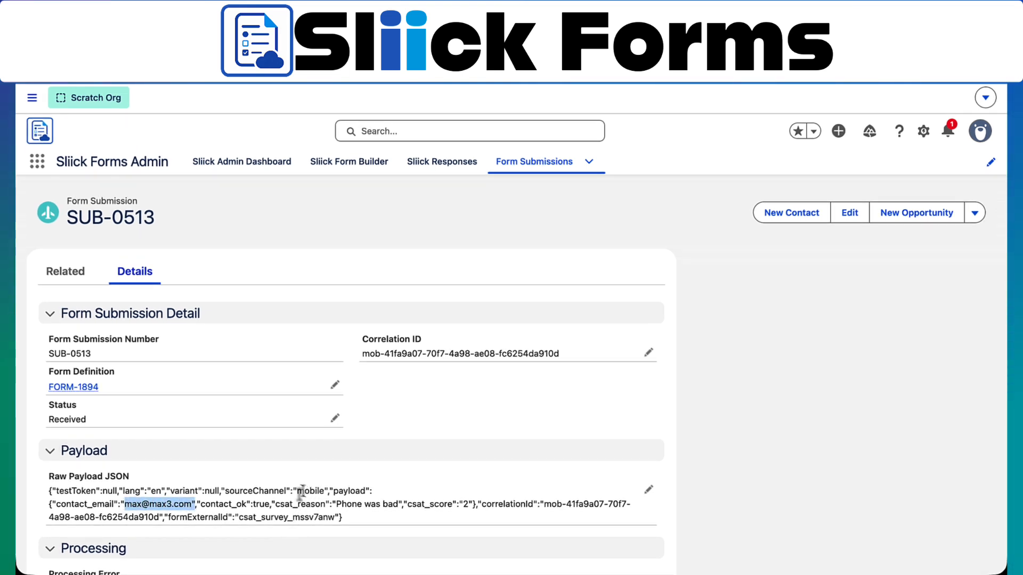
{"action": "left_click_drag", "start_coordinate": [296, 491], "coordinate": [329, 490]}
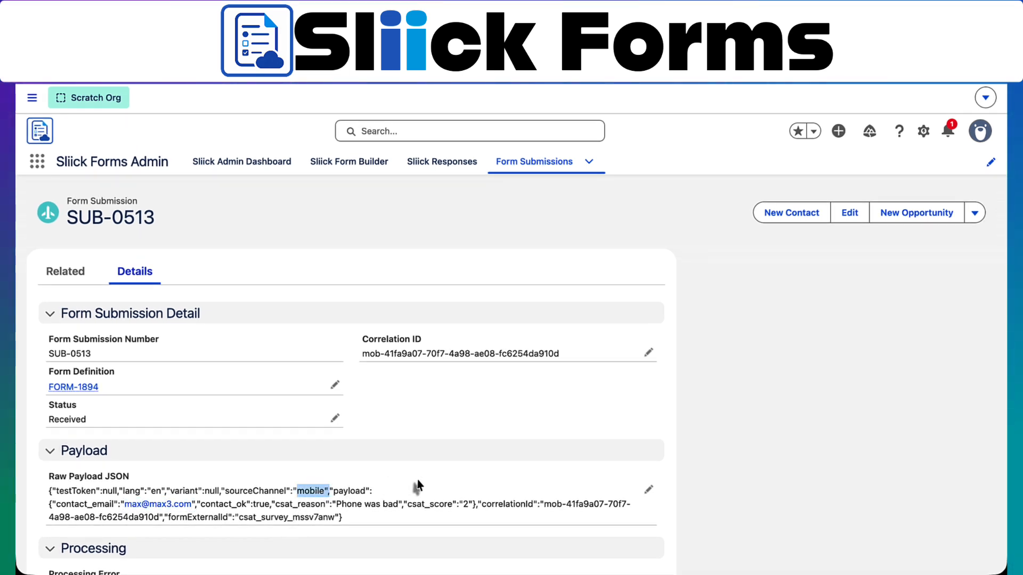